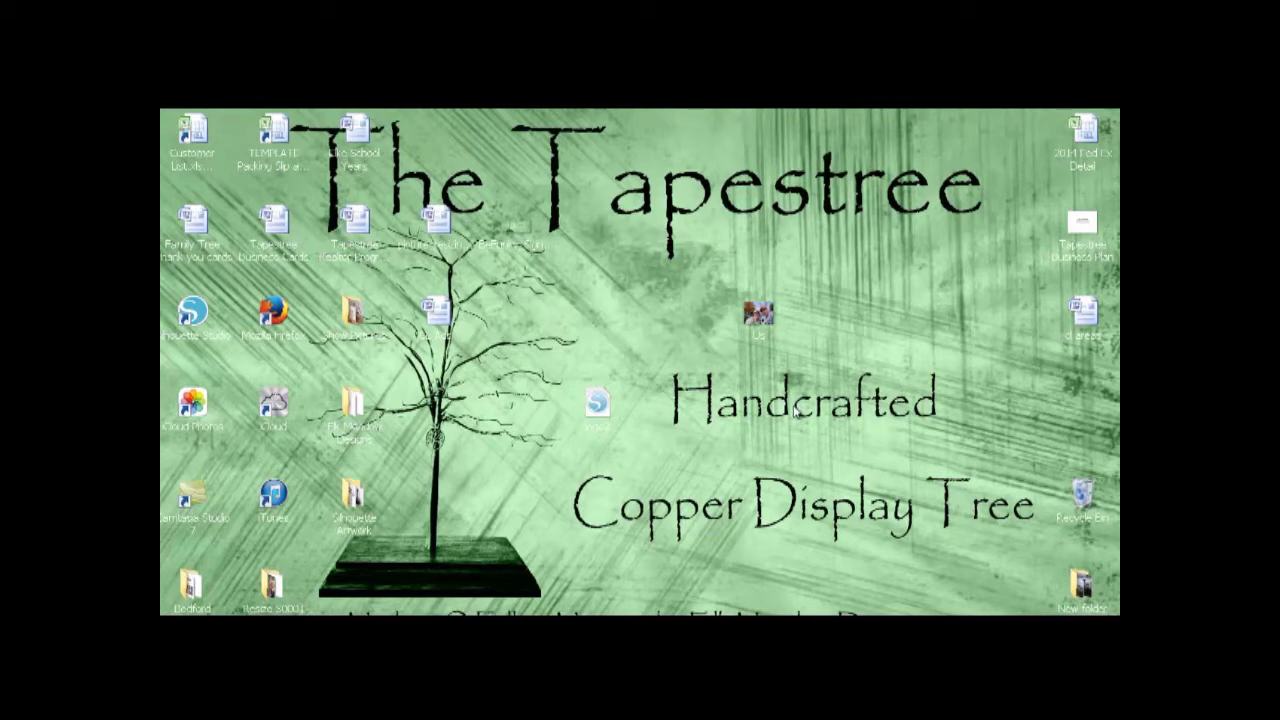
- Duplicate the Us photo on the desktop as 'Us - Copy' and place it beside the original
right_click(758, 320)
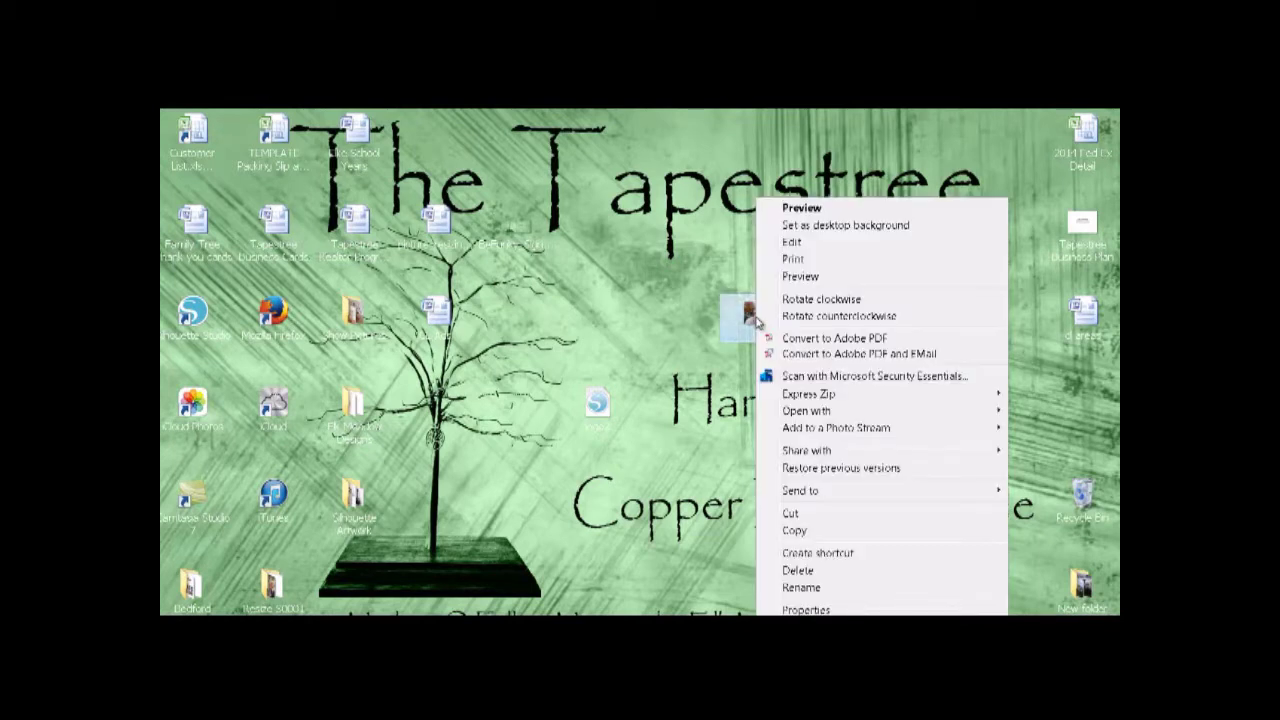
click(792, 531)
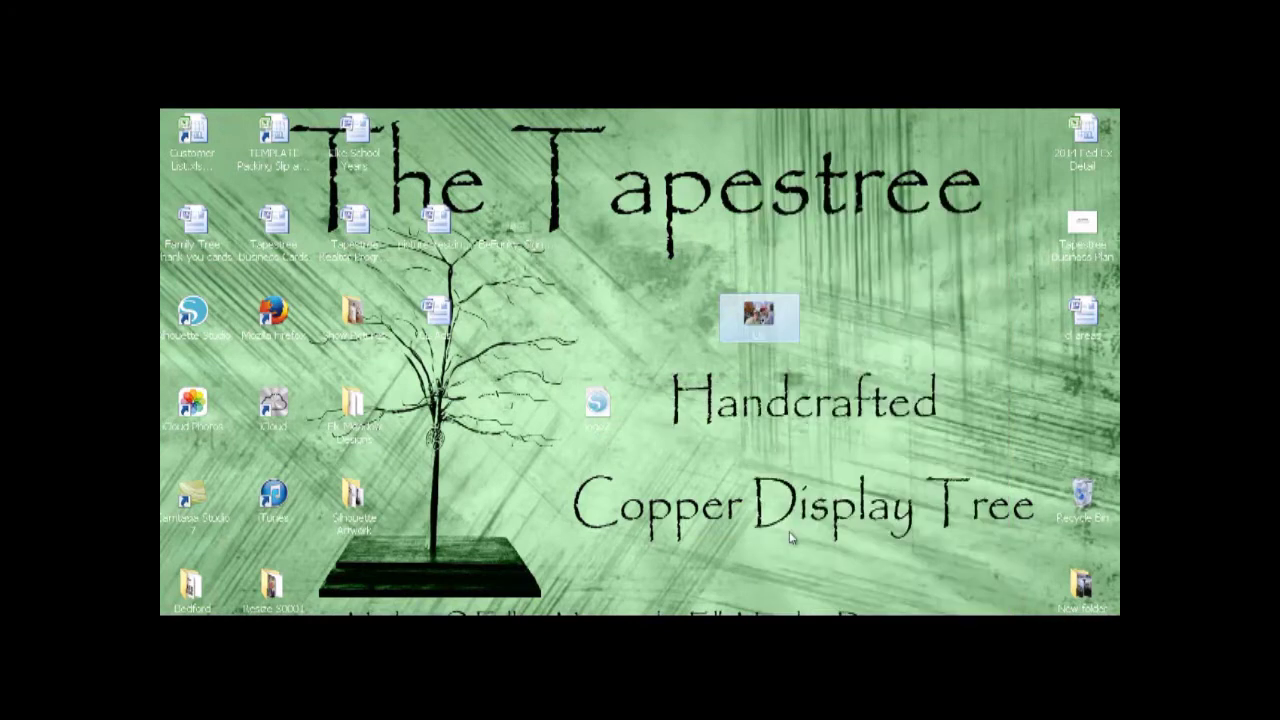
click(790, 466)
right_click(790, 462)
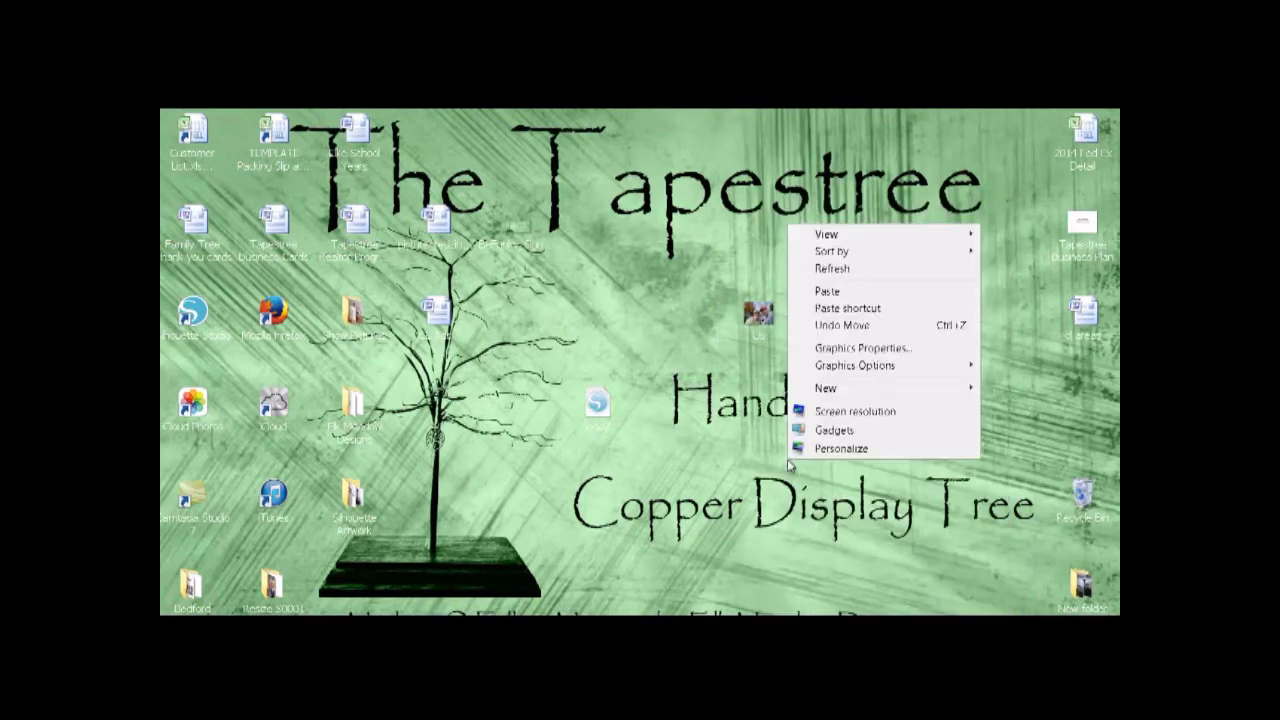
click(824, 291)
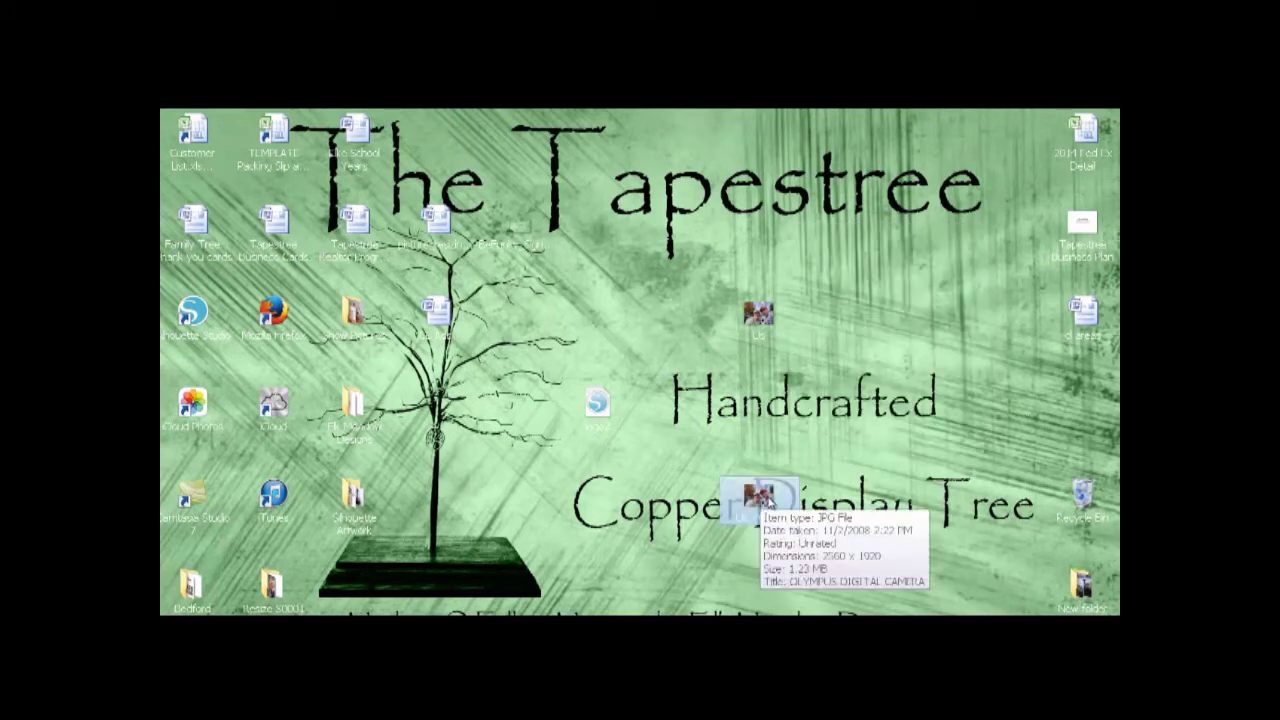
drag(768, 500, 850, 318)
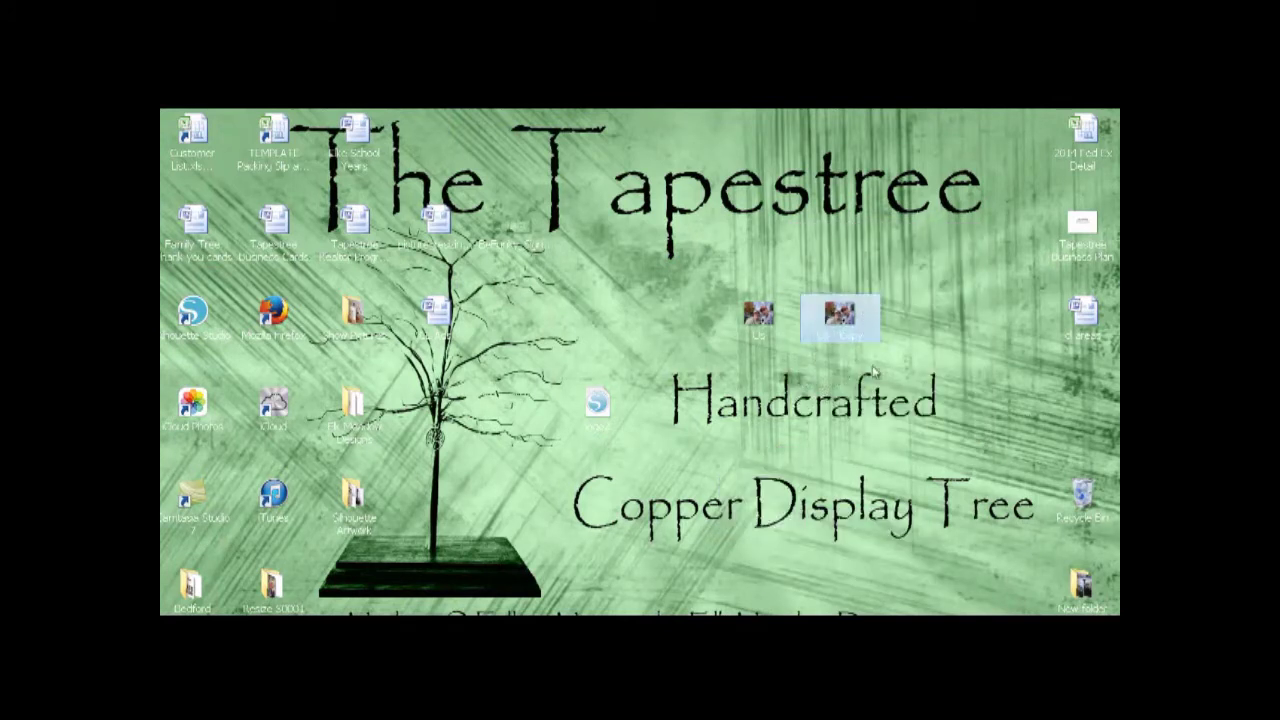
click(886, 410)
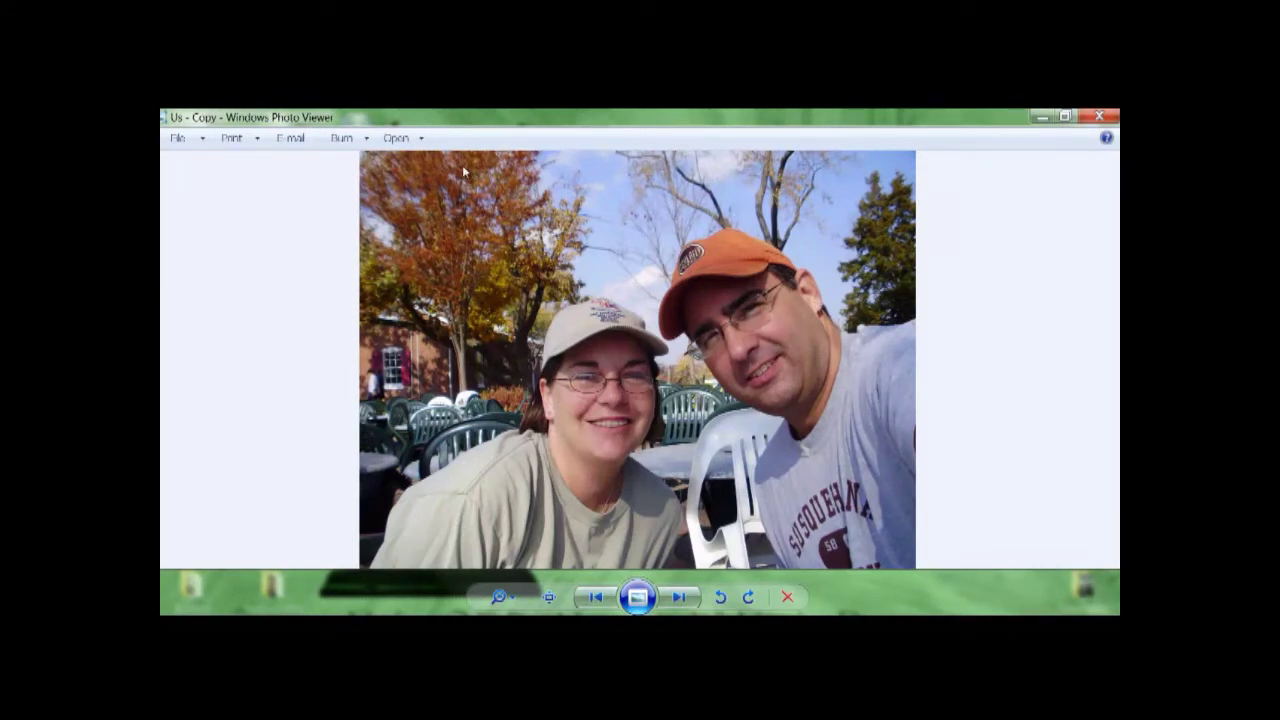
- Hand the Us - Copy photo from Photo Viewer over to Windows Live Photo Gallery
click(421, 140)
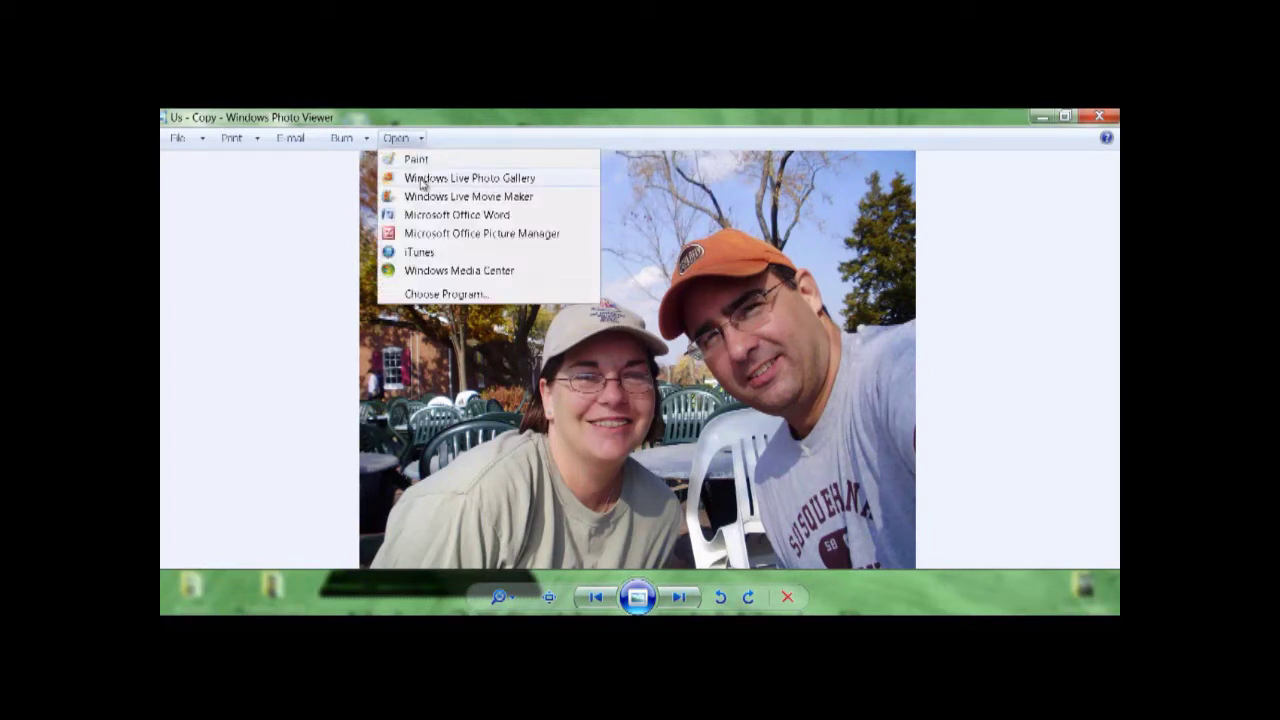
click(421, 180)
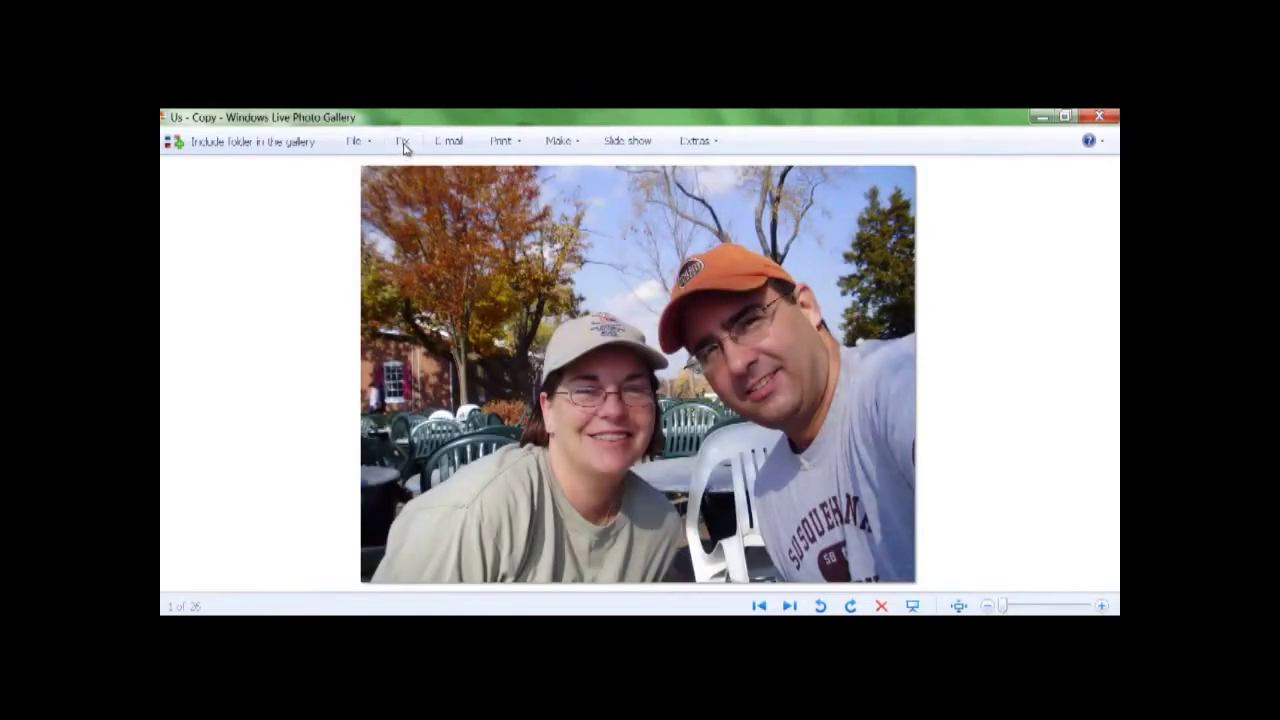
- Bring up the gallery's Fix tools and start a Custom crop frame on the photo
click(403, 142)
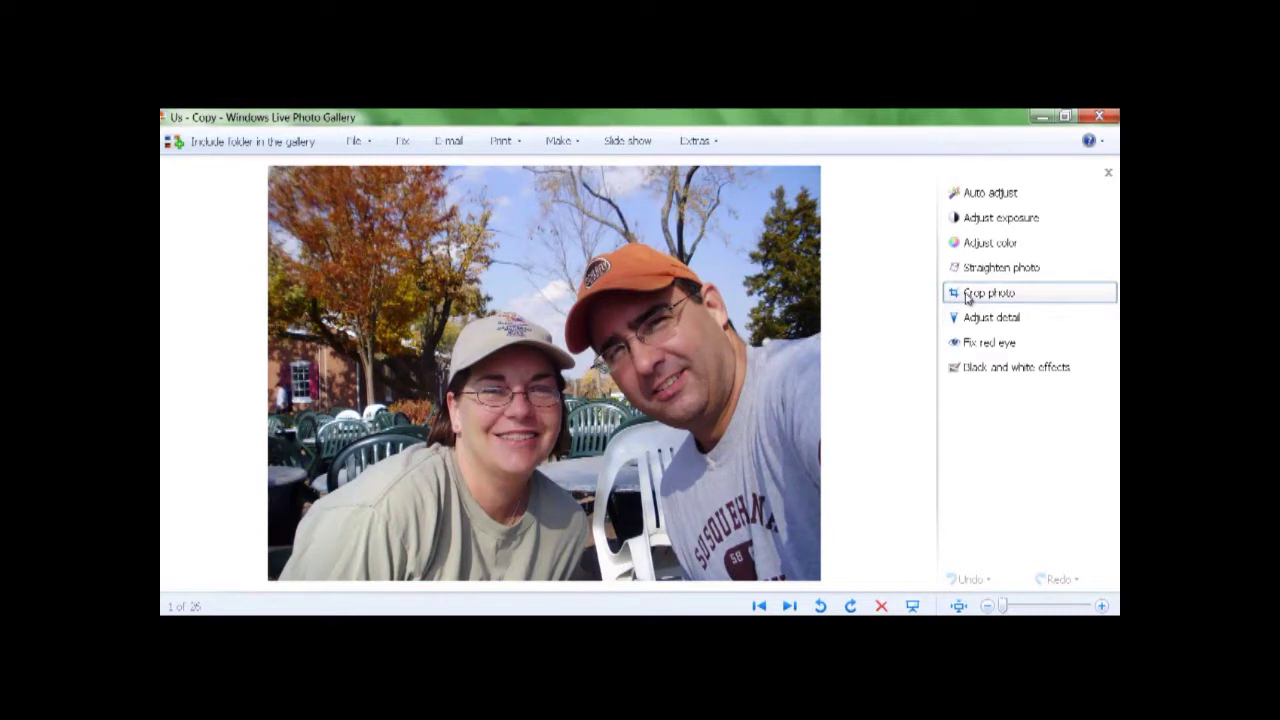
click(967, 294)
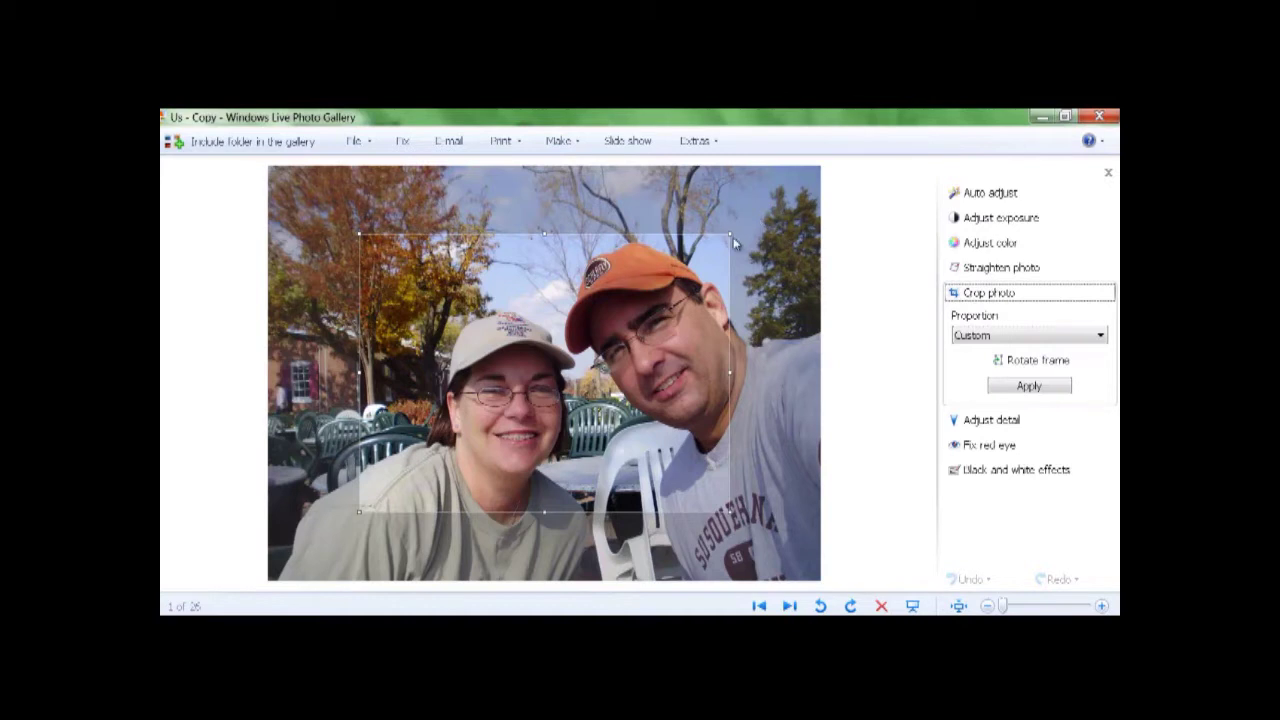
- Tighten the crop frame around the woman's face and shoulders, apply it, and close the gallery
drag(729, 236, 604, 282)
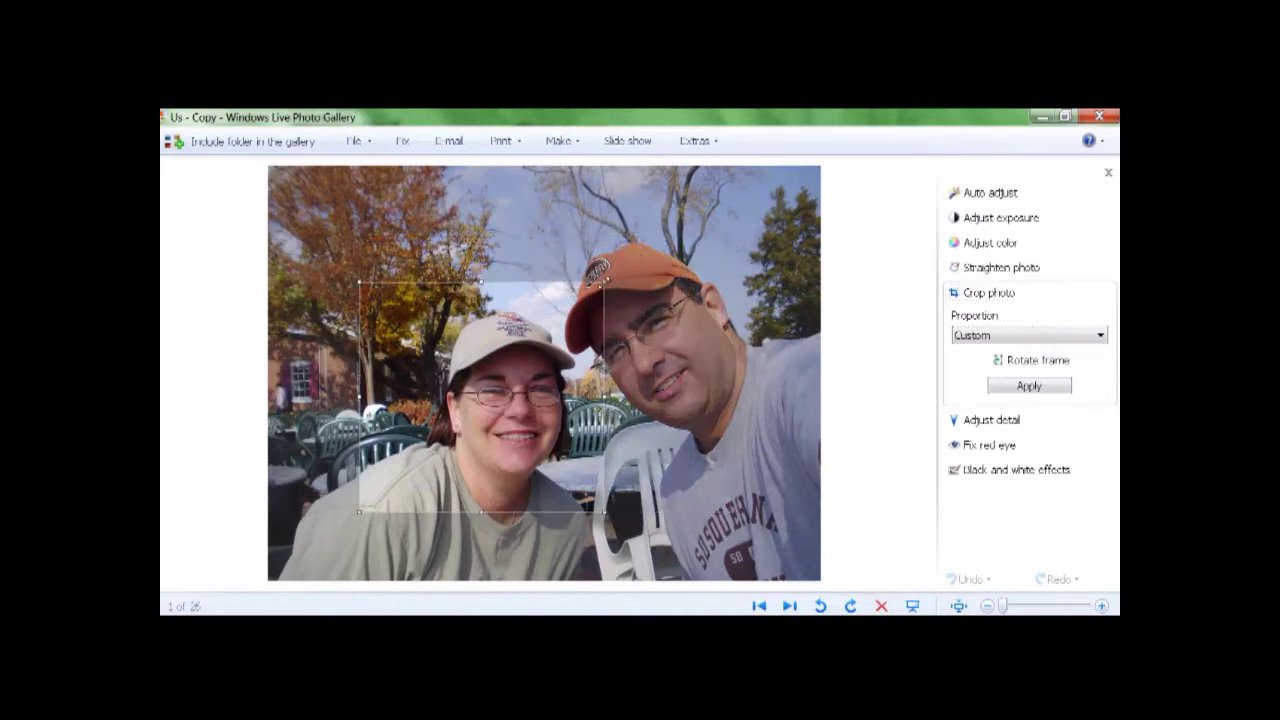
drag(359, 282, 414, 283)
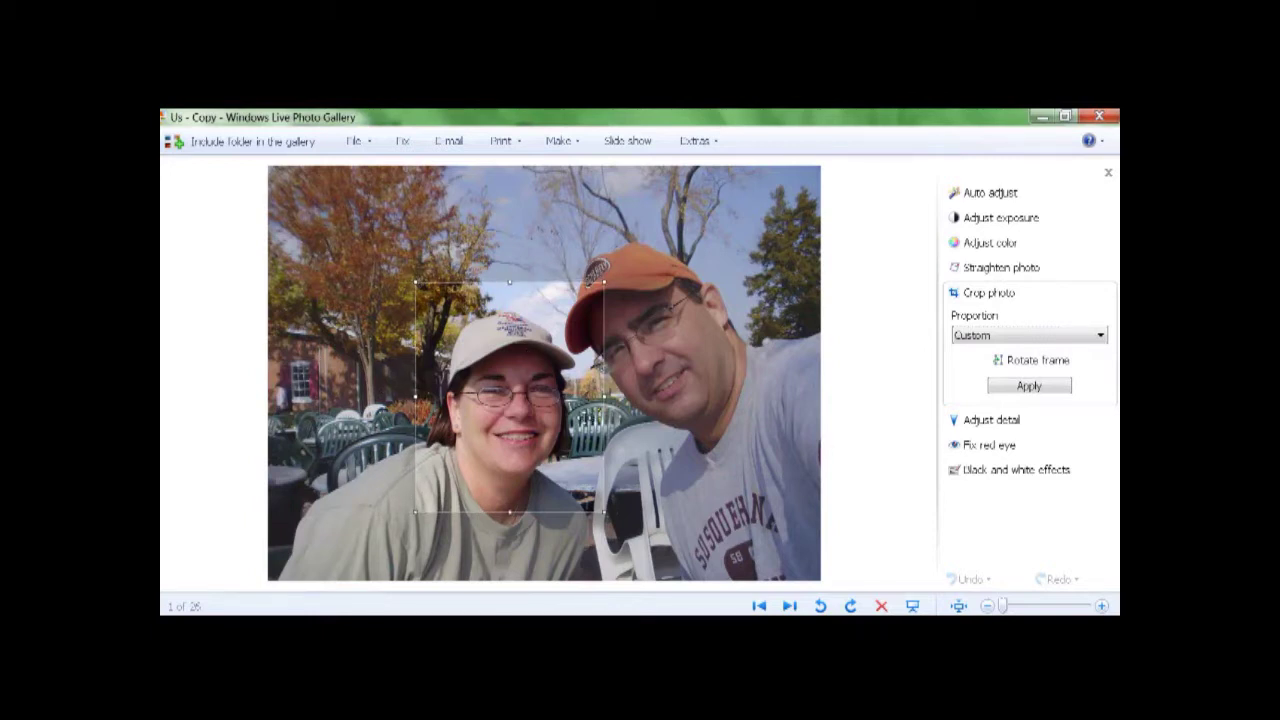
drag(604, 396, 588, 397)
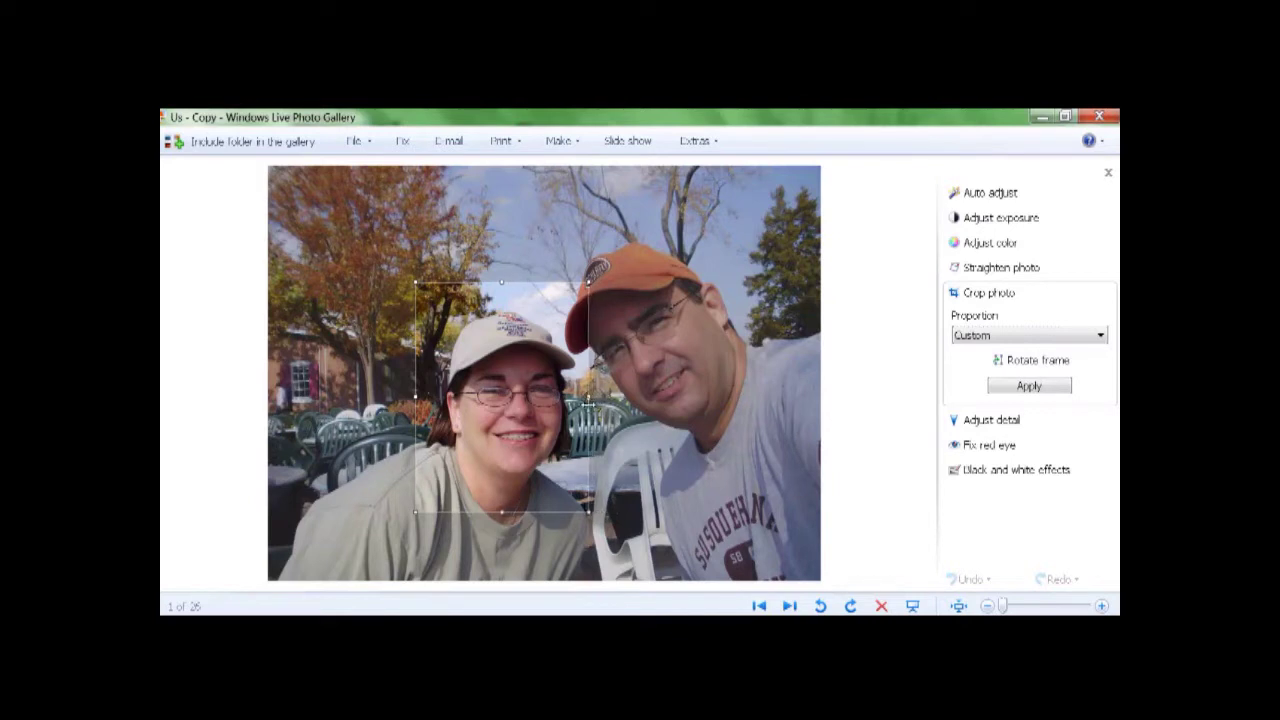
drag(415, 397, 421, 397)
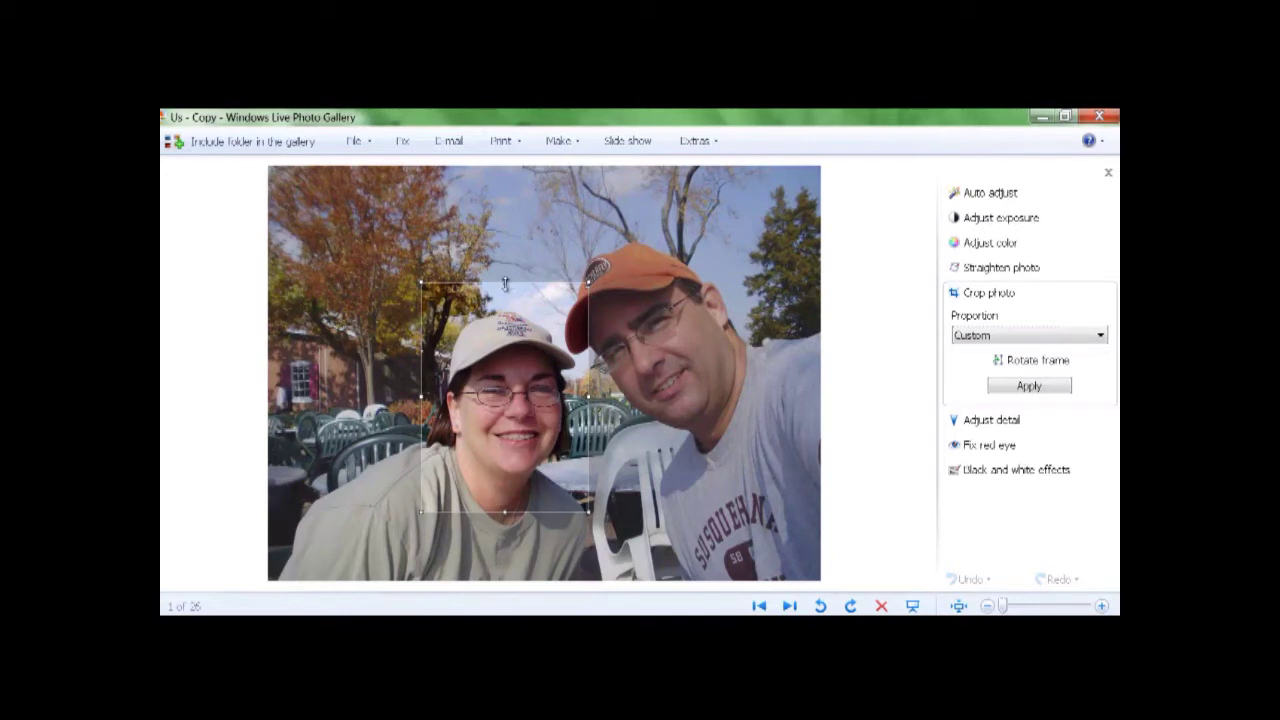
click(1020, 387)
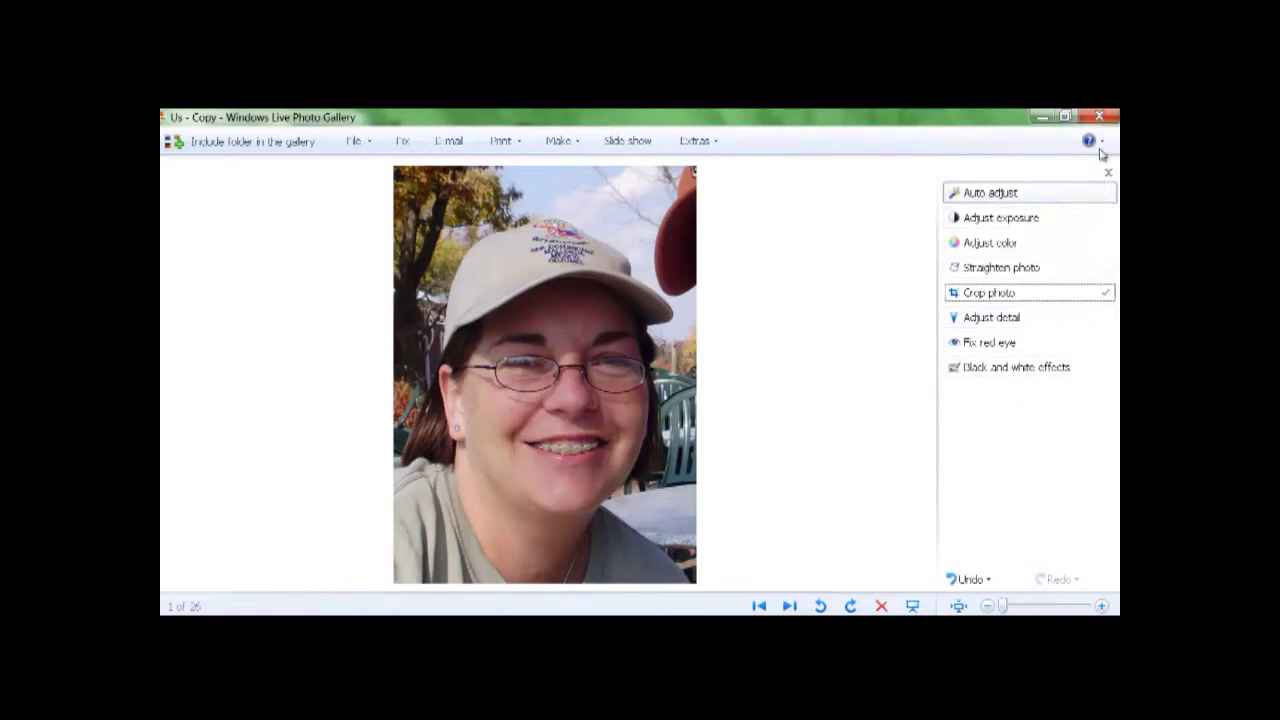
click(1100, 118)
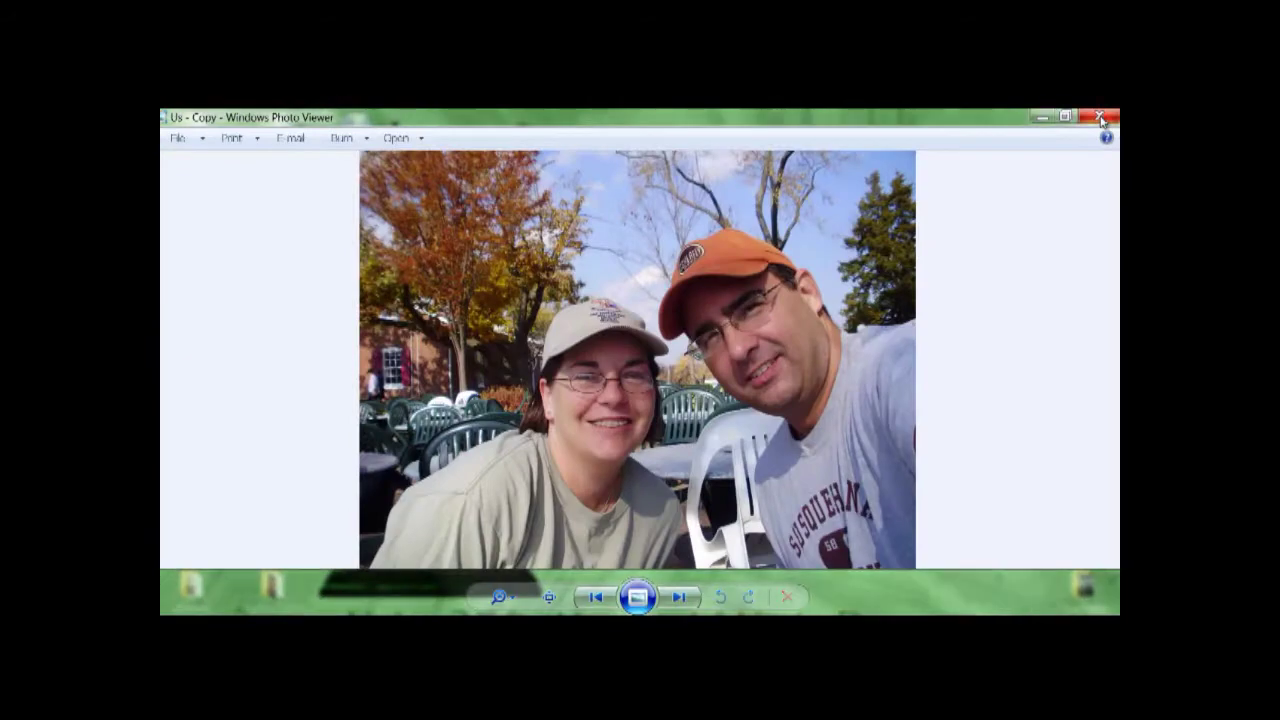
click(1100, 118)
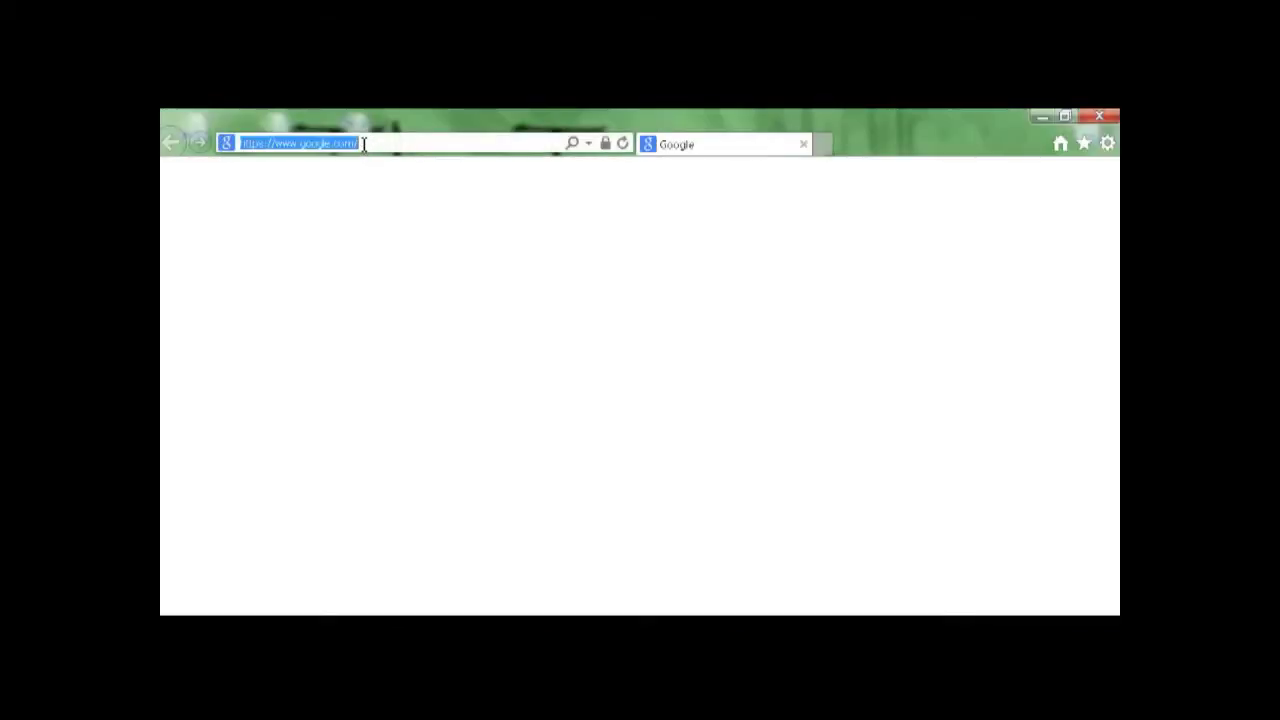
text(www)
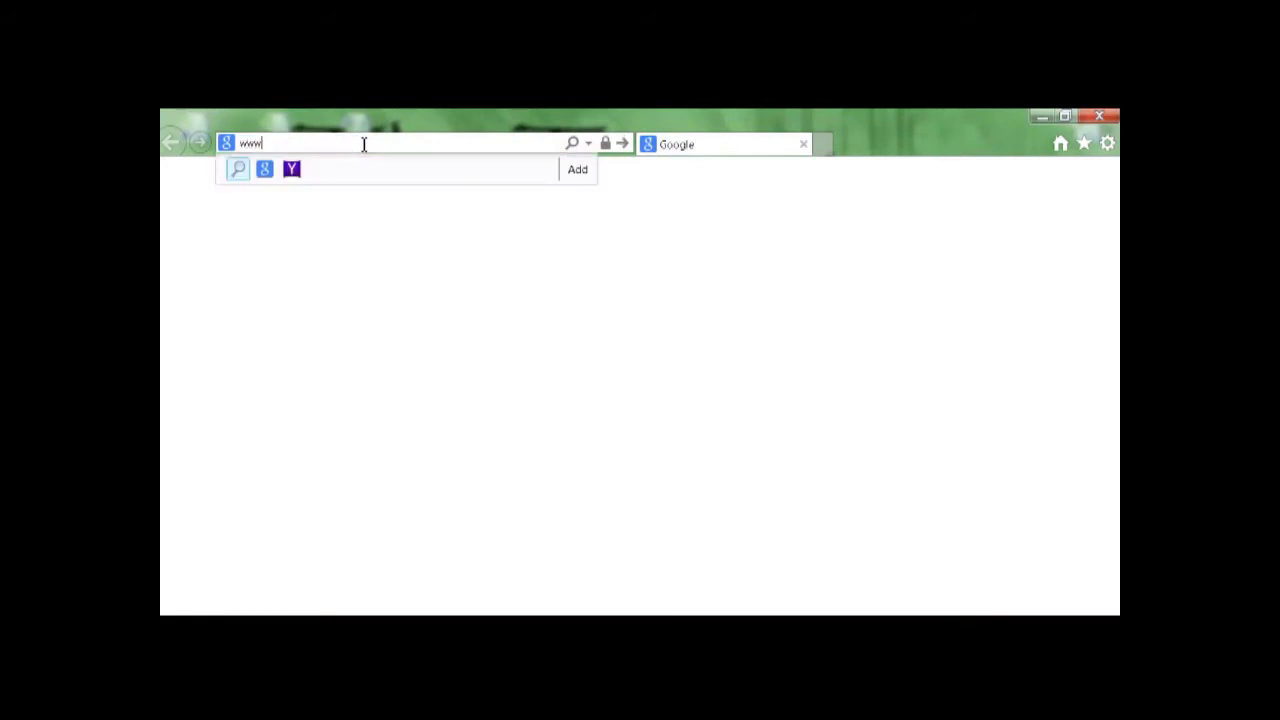
text(.the)
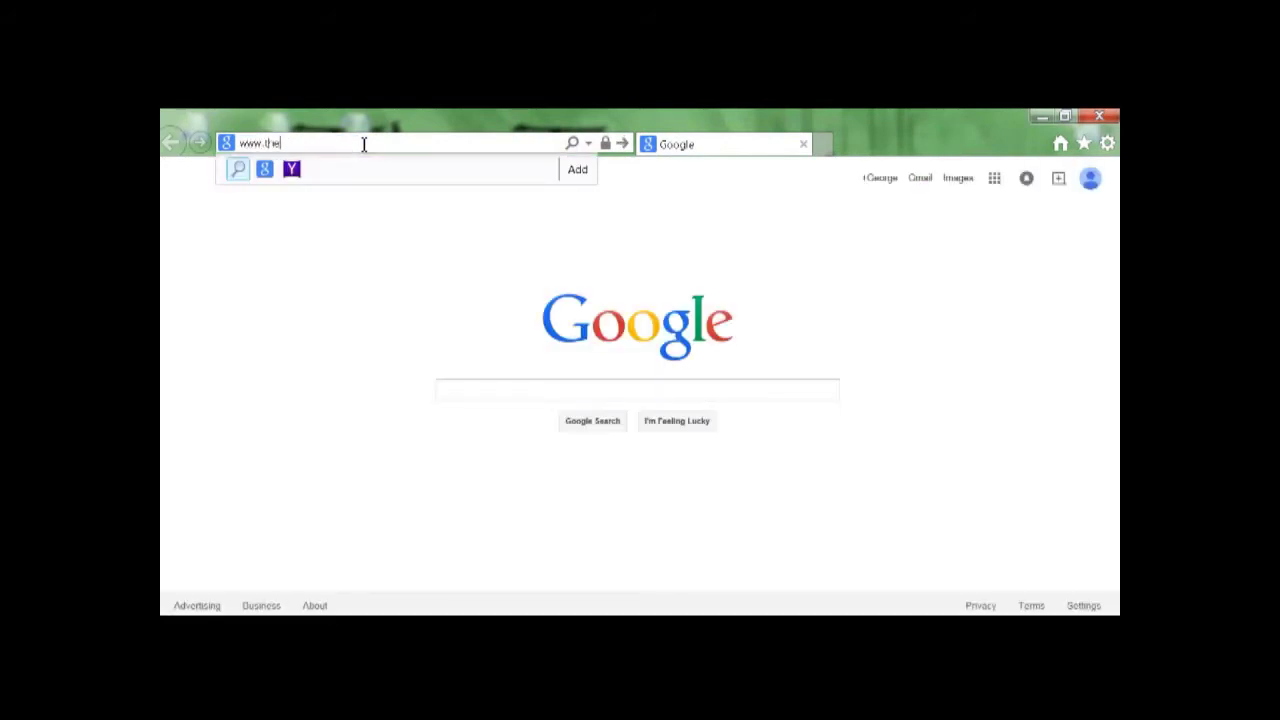
text(tapestree.com)
key(Return)
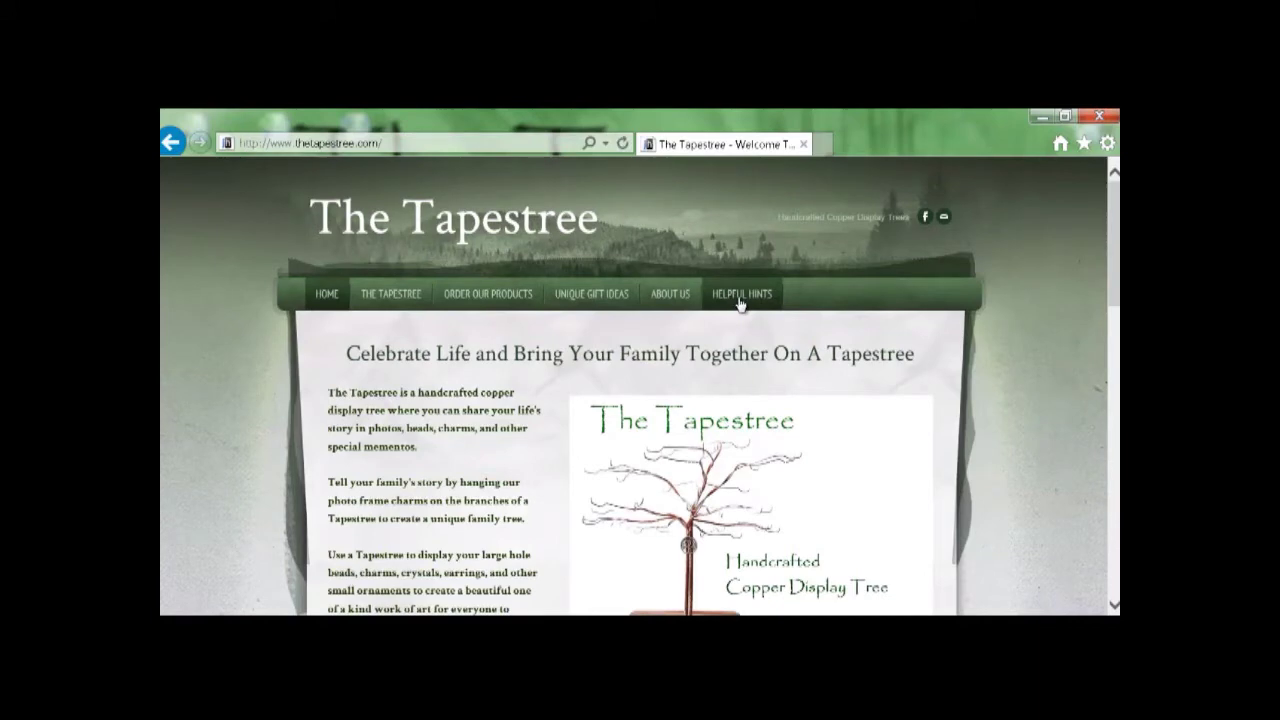
- Open picture_resizing_template.docx directly from The Tapestree's Helpful Hints page
click(740, 294)
scroll(809, 446, down, 2)
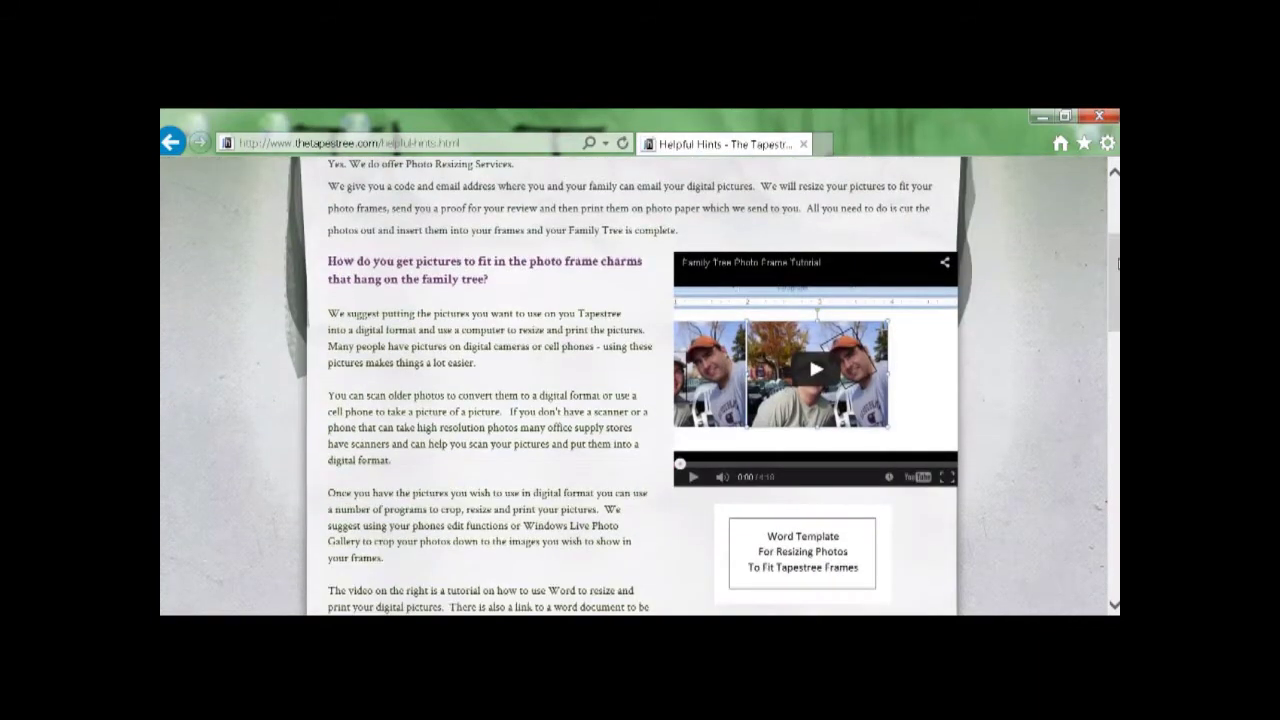
scroll(1117, 262, down, 3)
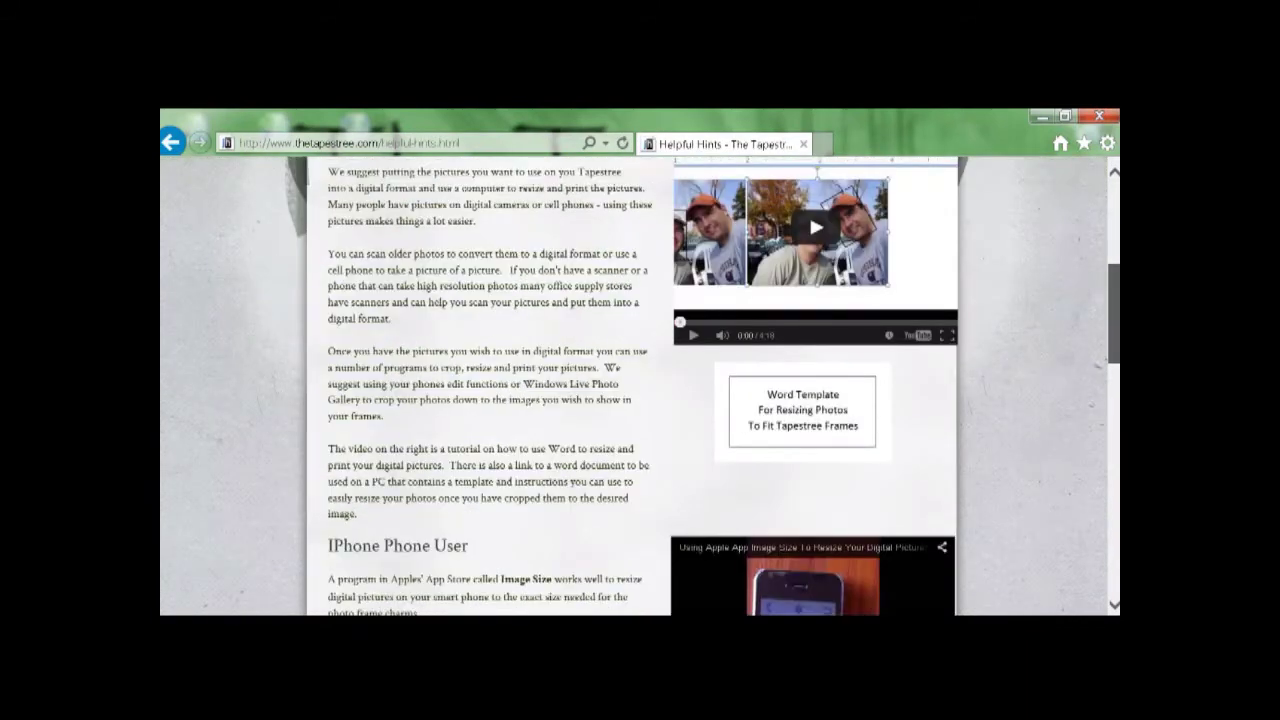
click(809, 415)
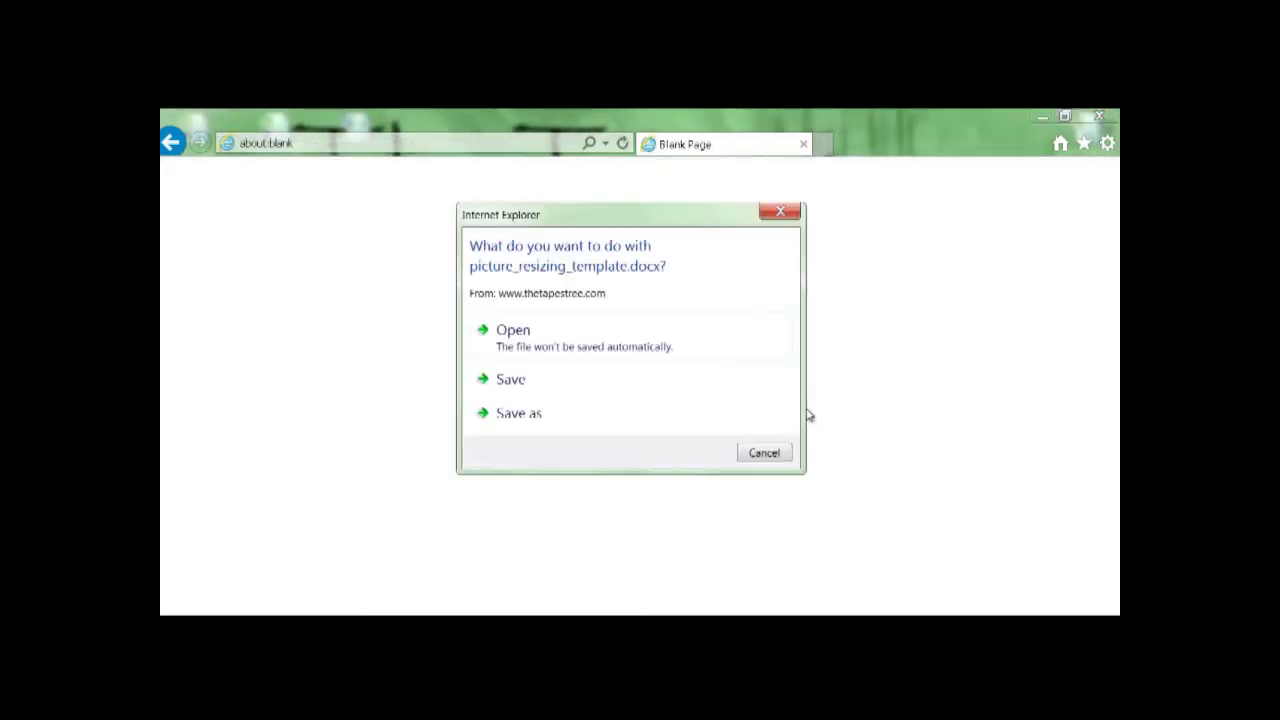
click(566, 331)
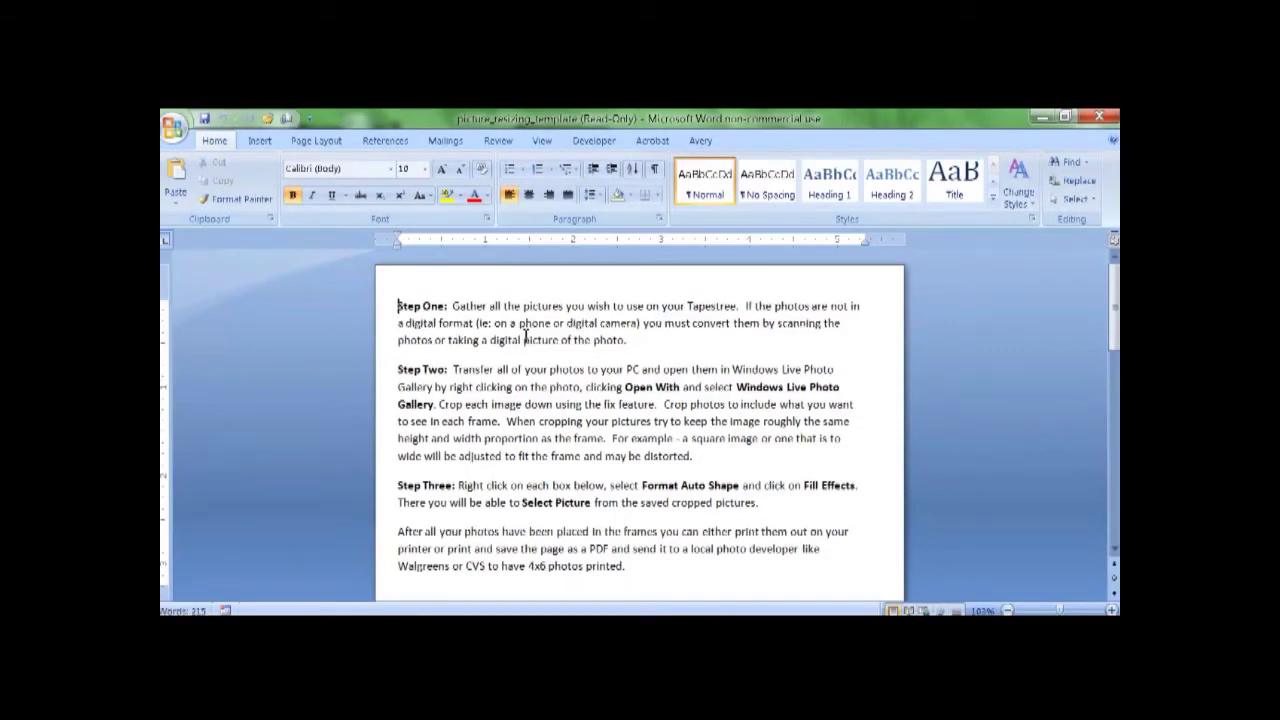
- Scroll the template down to page 2's grid of photo frames
drag(1113, 305, 1113, 350)
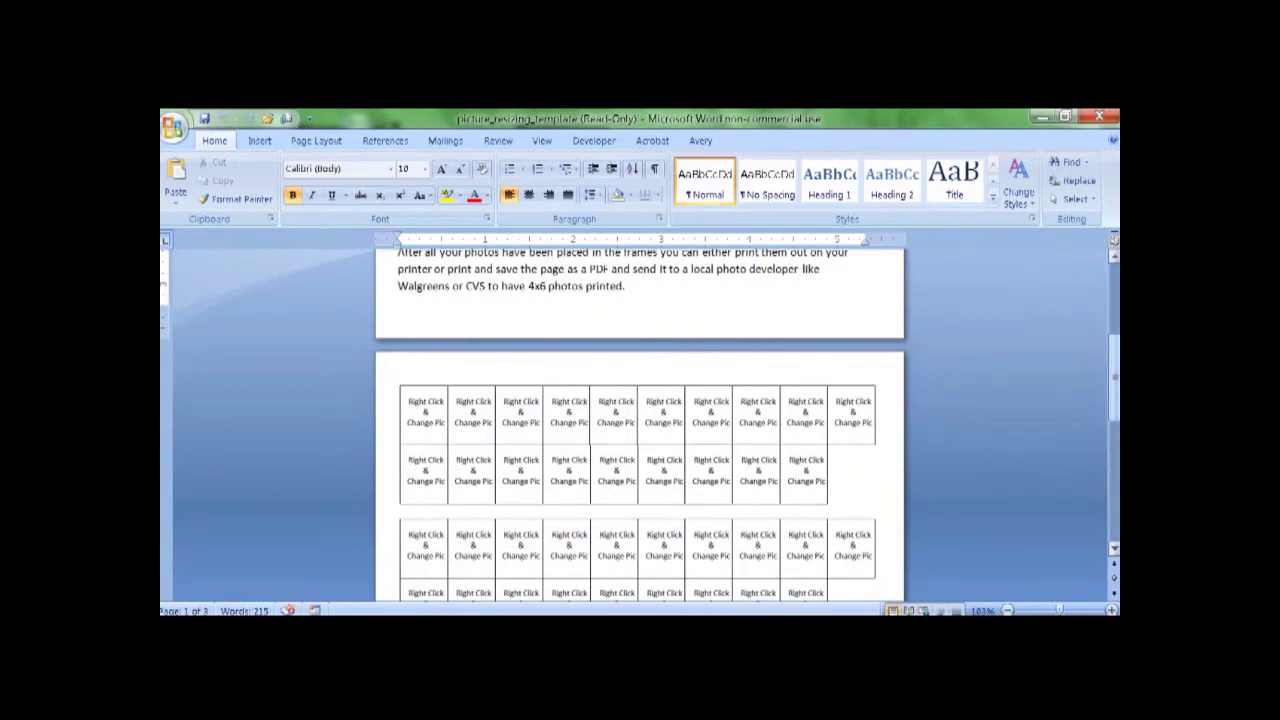
- Reach the picture browser through the first frame's Format AutoShape Fill Effects Picture settings
right_click(433, 413)
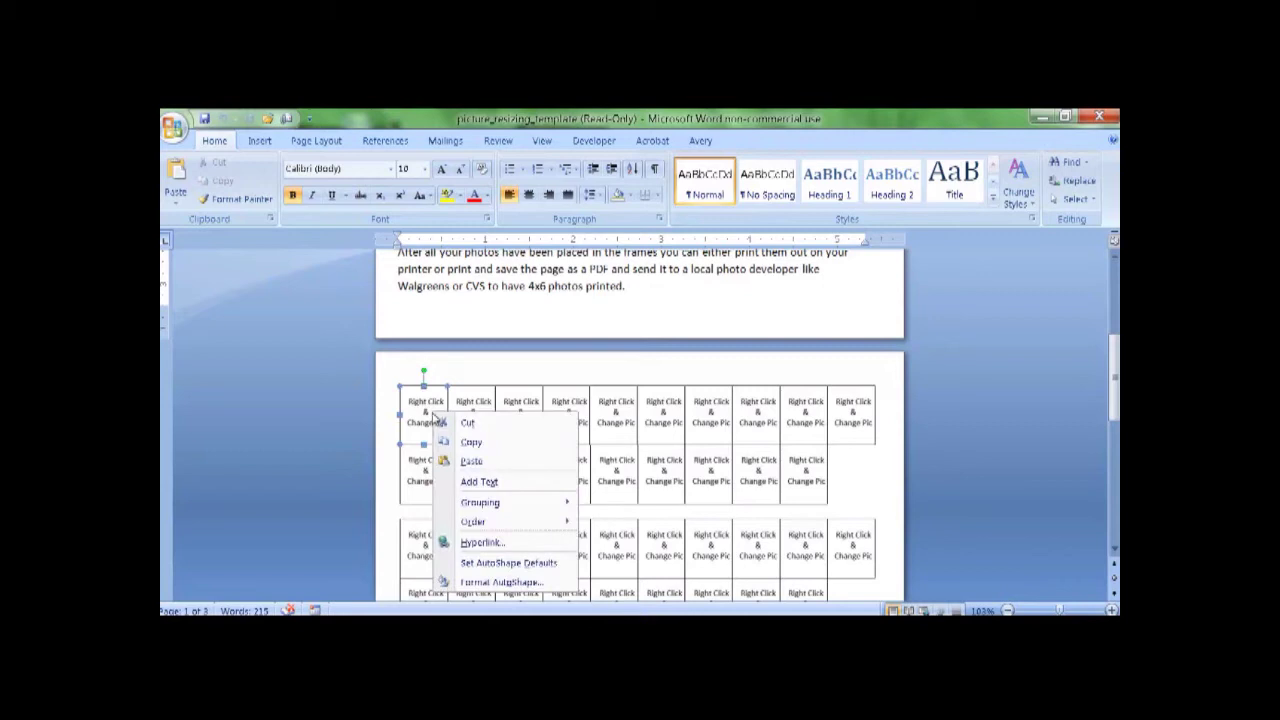
click(474, 584)
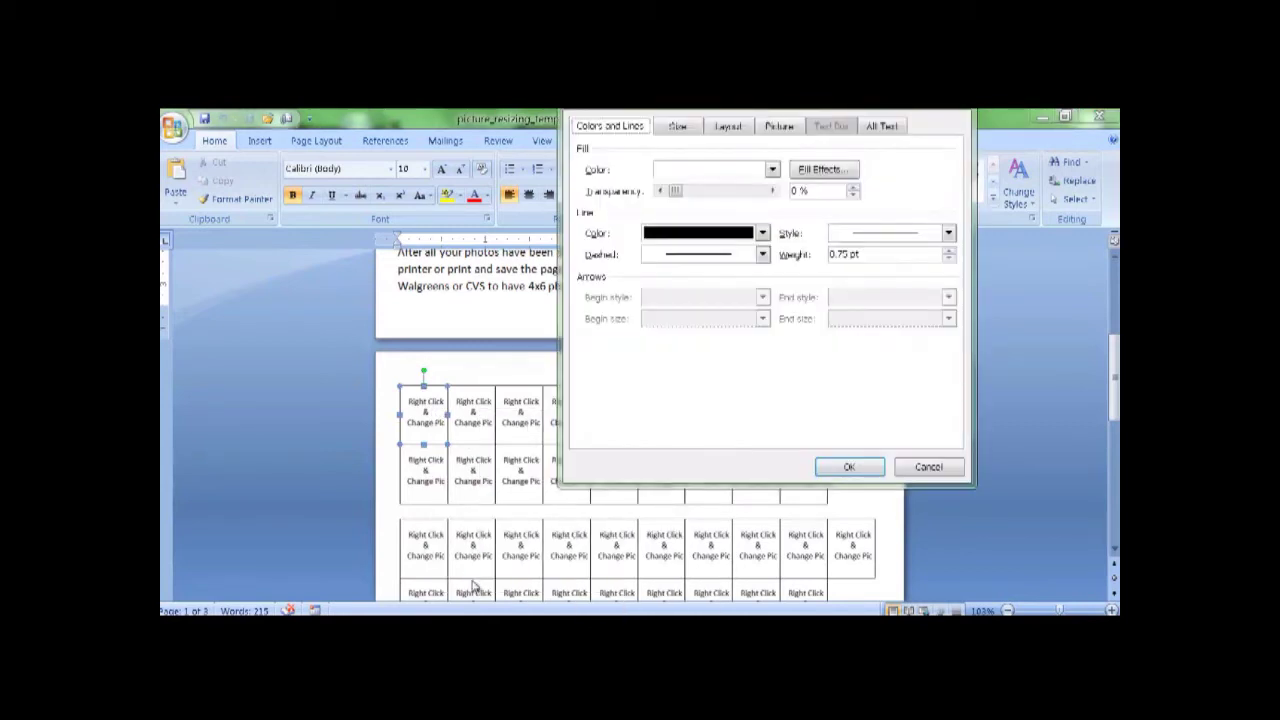
click(805, 172)
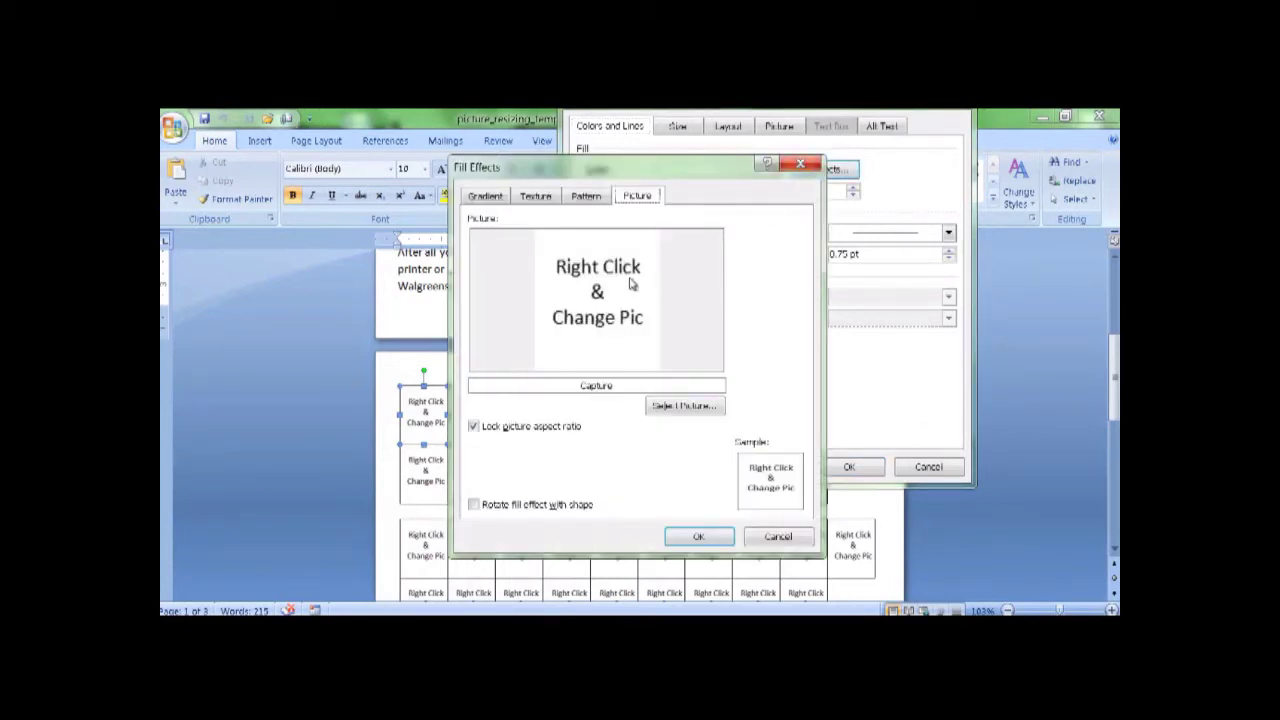
click(678, 407)
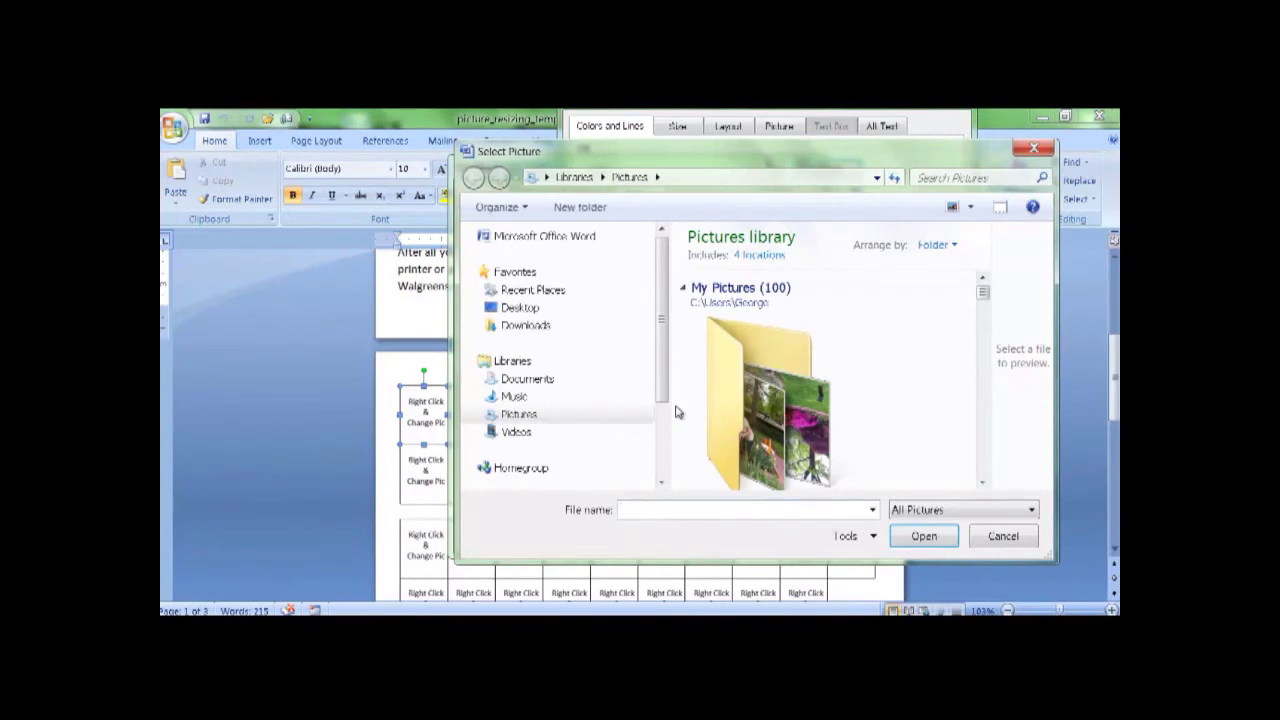
- Pick Us - Copy from the Desktop as the first frame's picture fill and confirm both dialogs
click(512, 310)
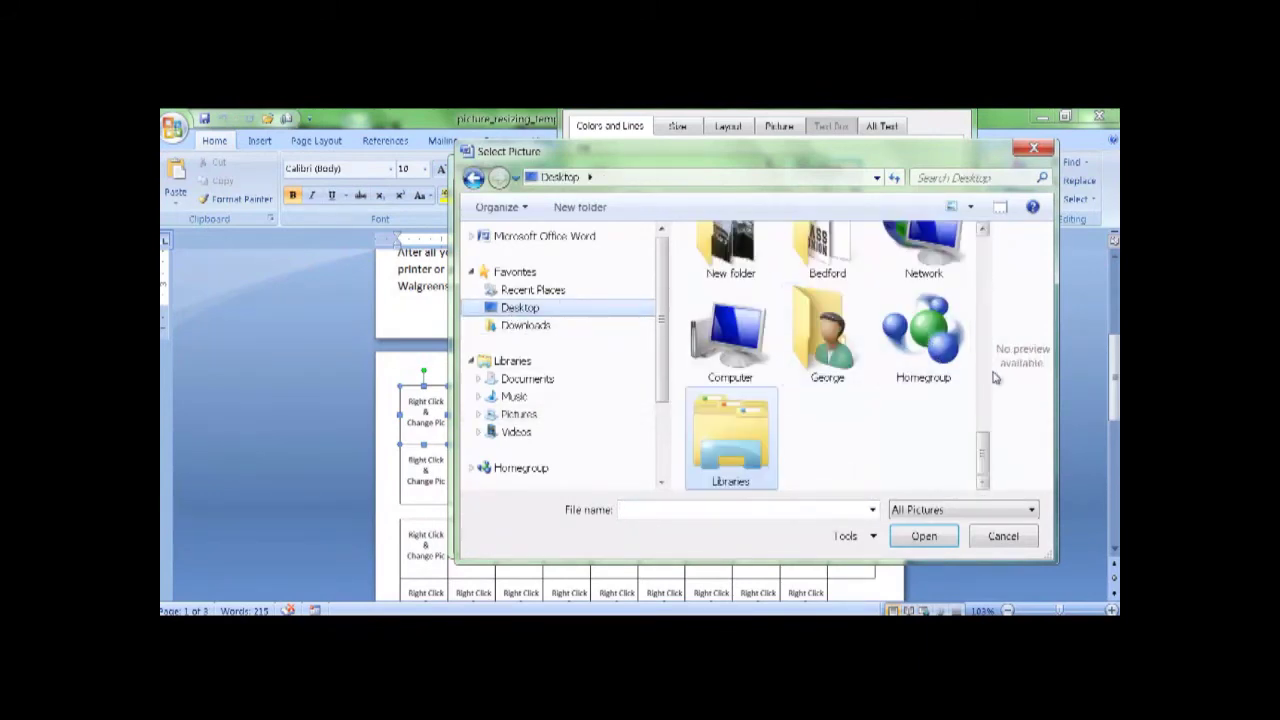
drag(985, 458, 987, 233)
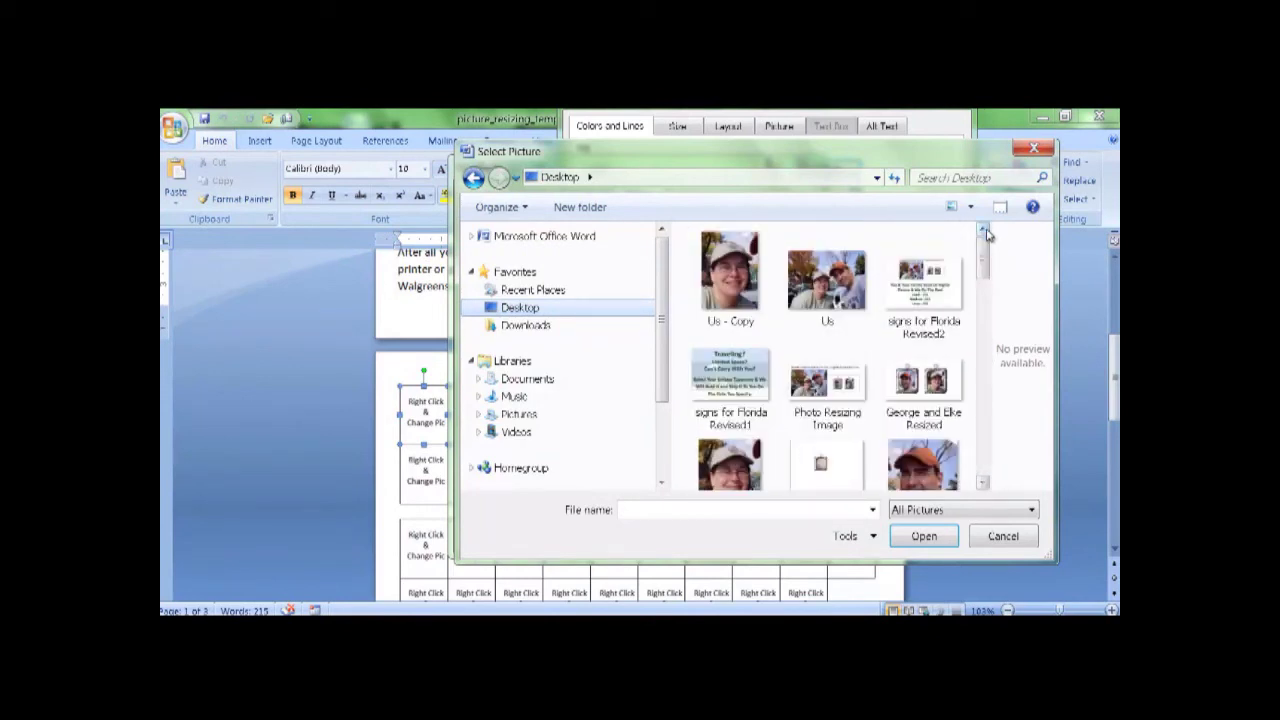
double_click(725, 284)
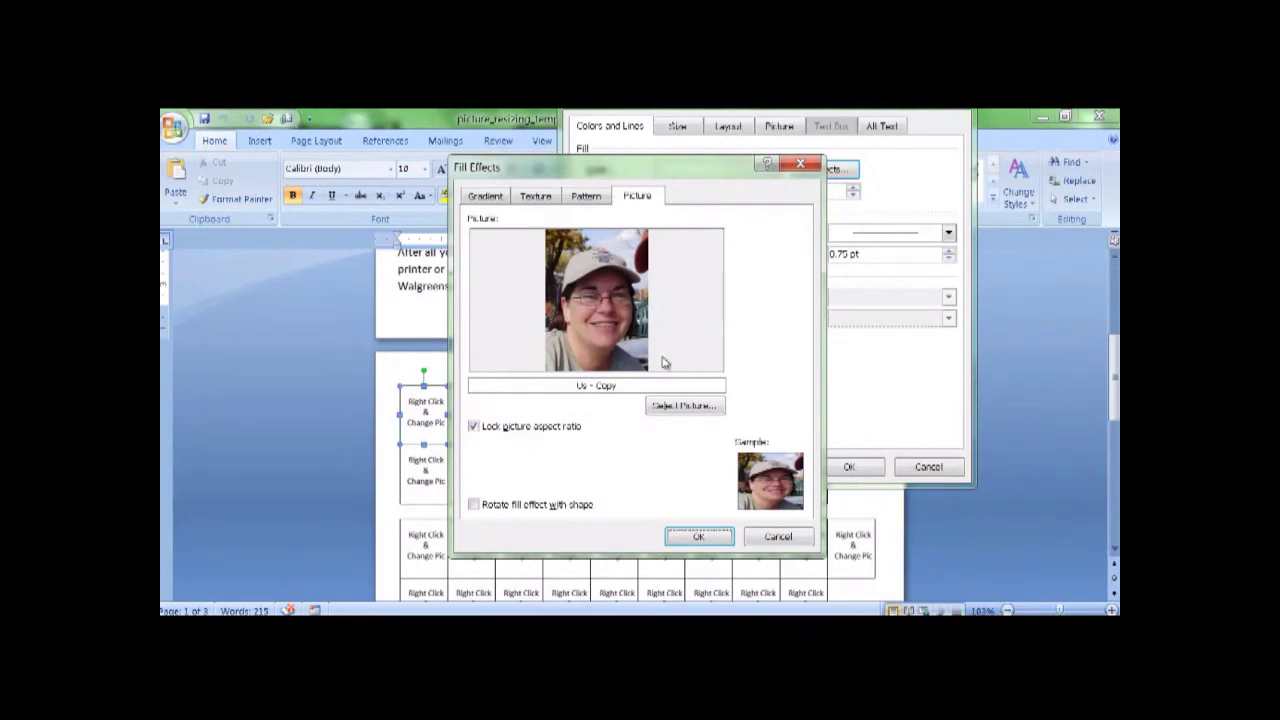
click(695, 538)
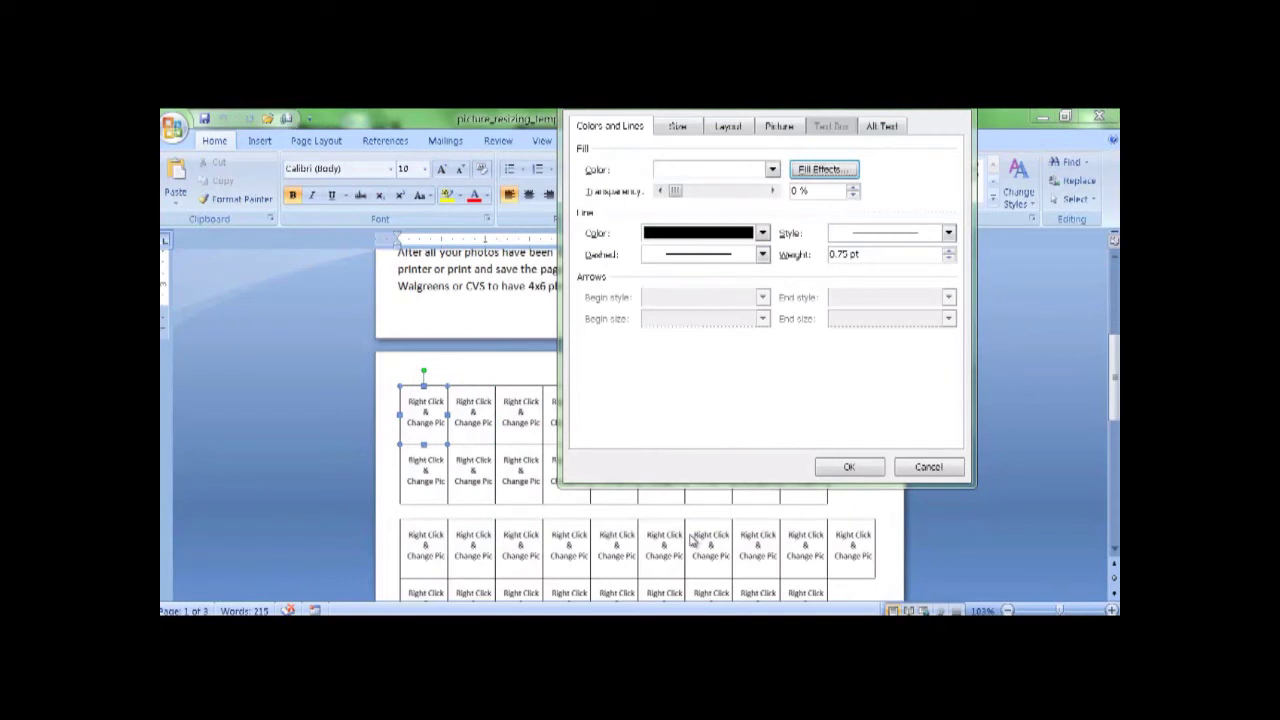
click(842, 467)
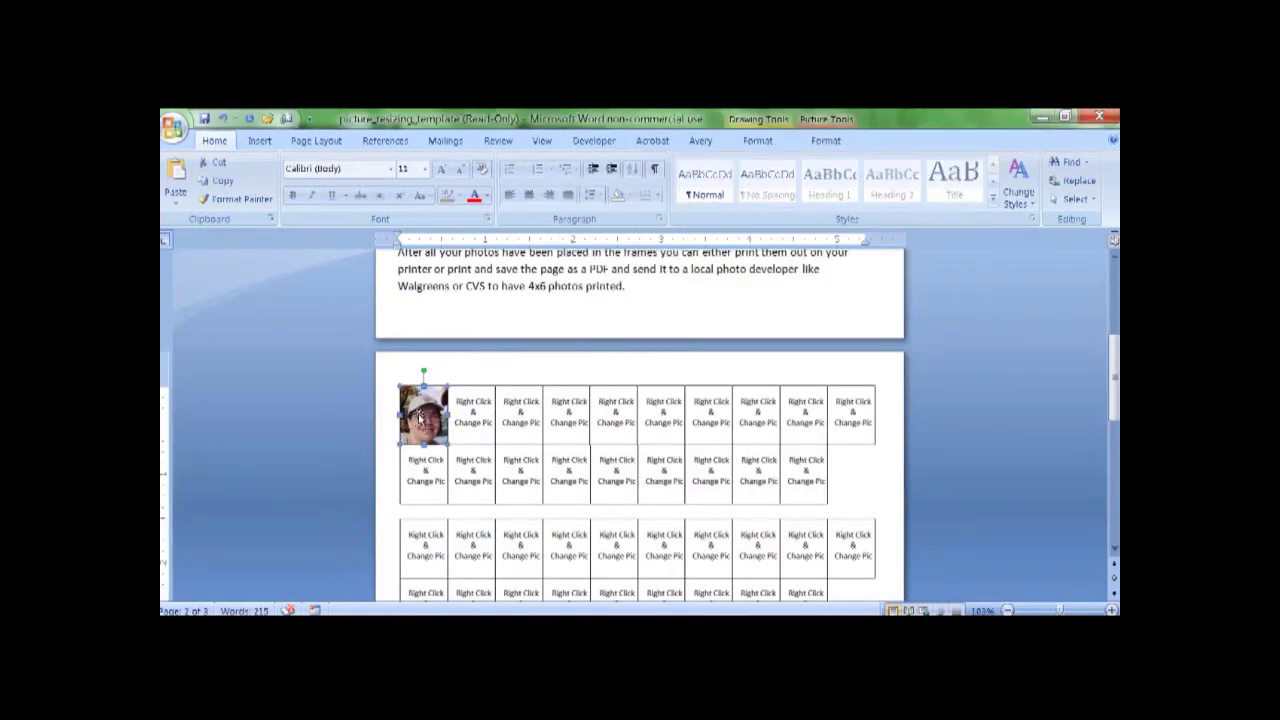
click(180, 128)
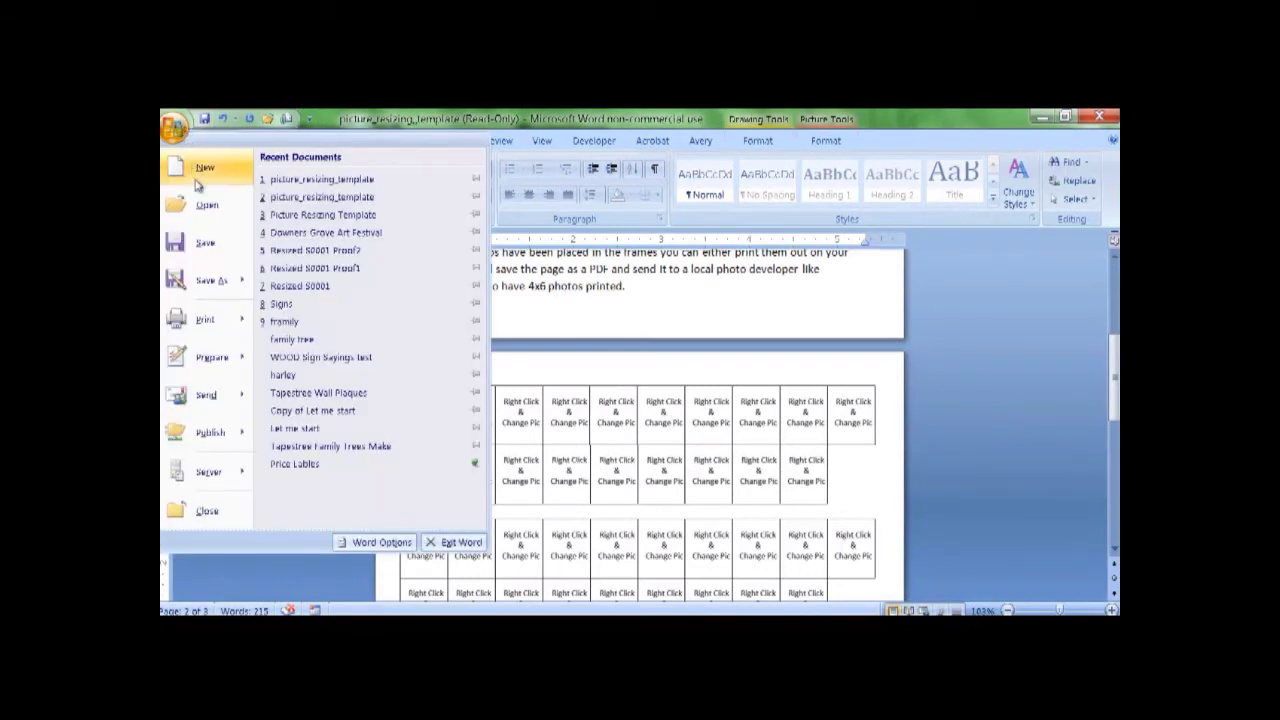
- Save the template to the Desktop as picture_resizing_template, overwriting the existing file, and close Word
click(199, 275)
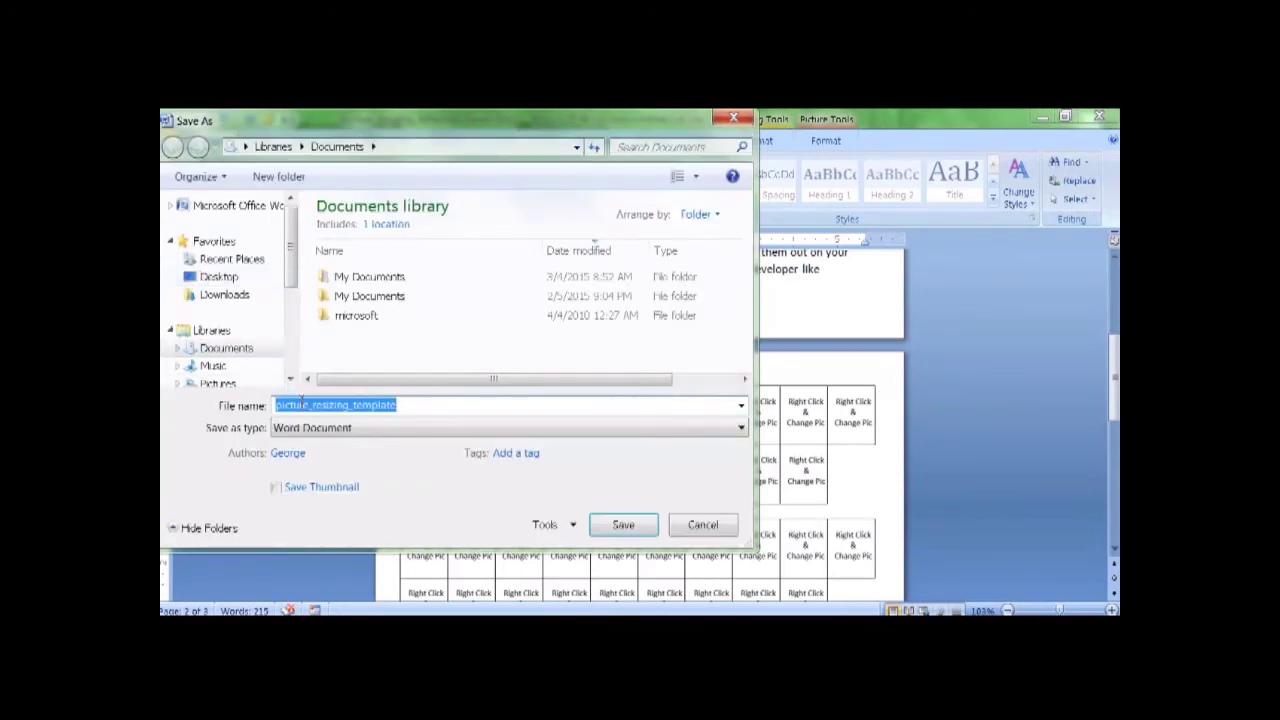
click(222, 278)
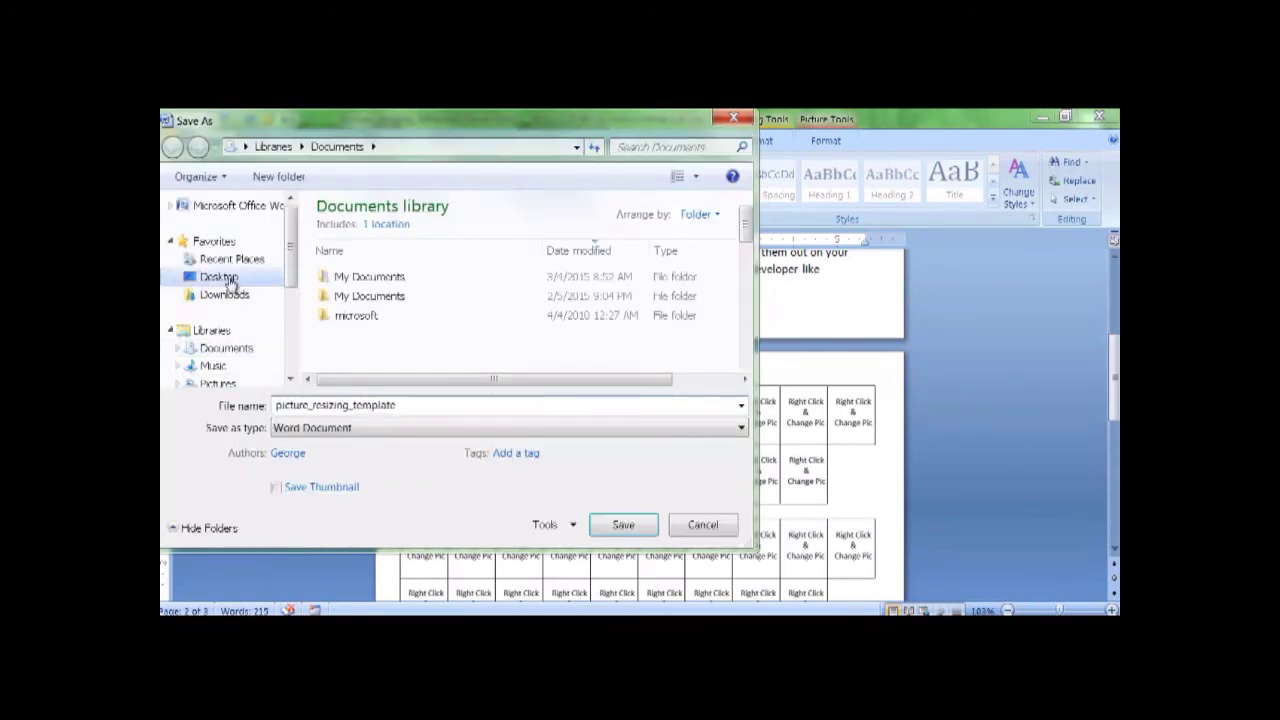
click(640, 527)
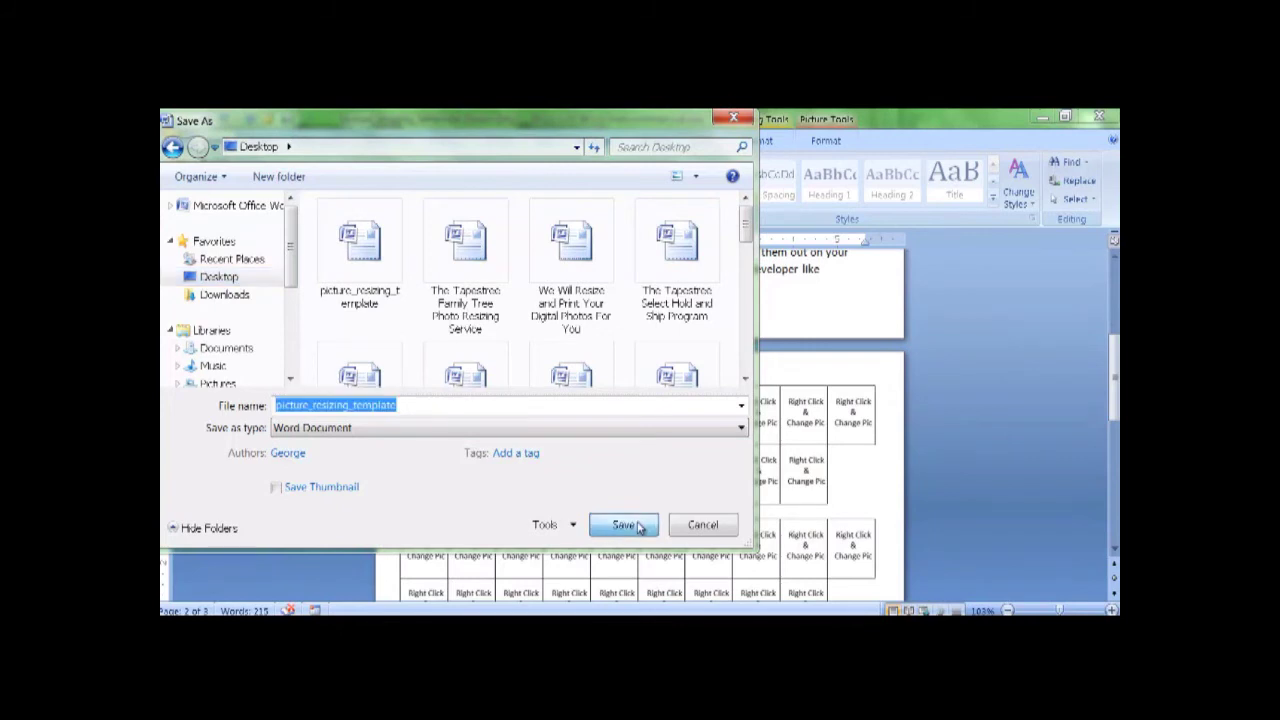
click(614, 418)
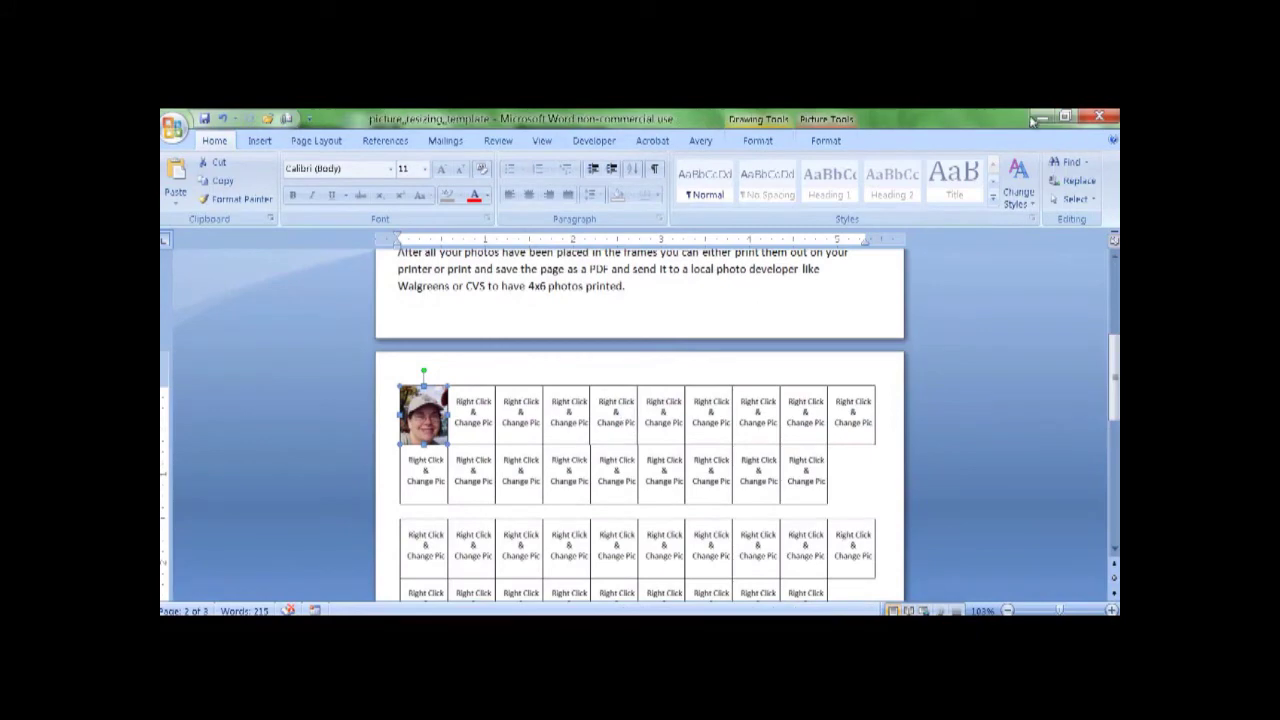
click(1097, 117)
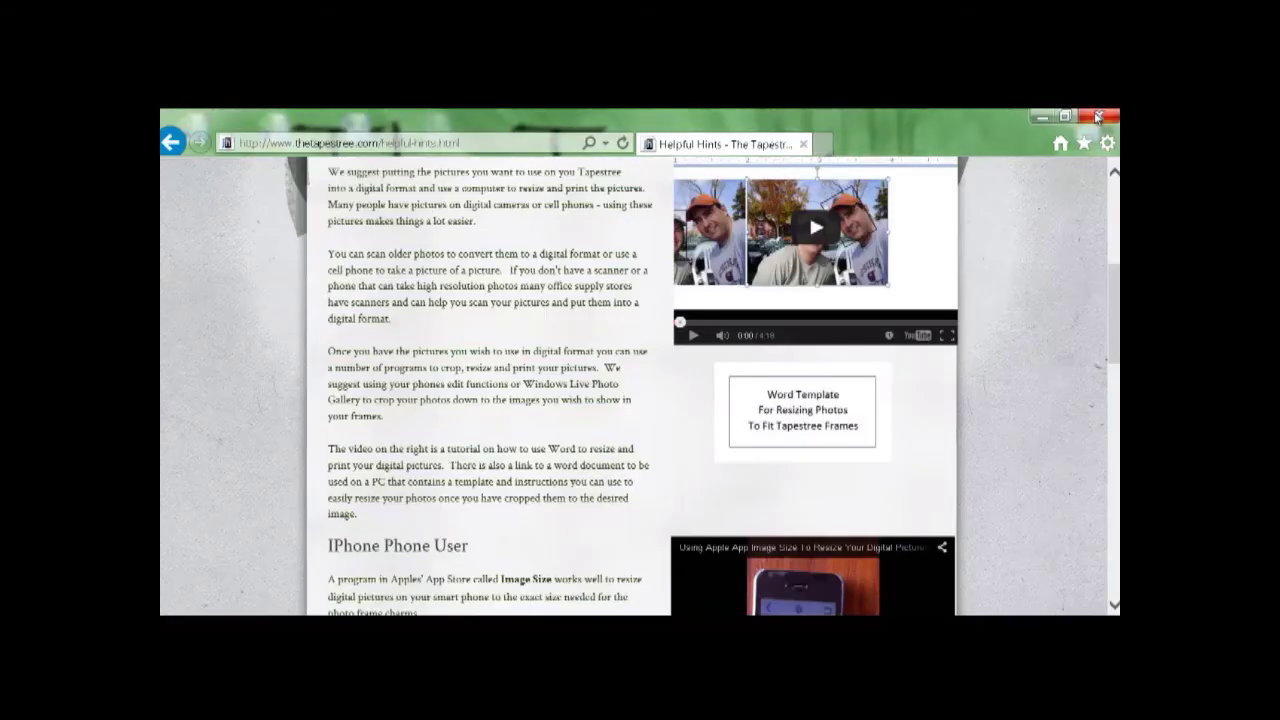
- Close Internet Explorer and reopen picture_resizing_template in Word from its desktop icon
click(1097, 117)
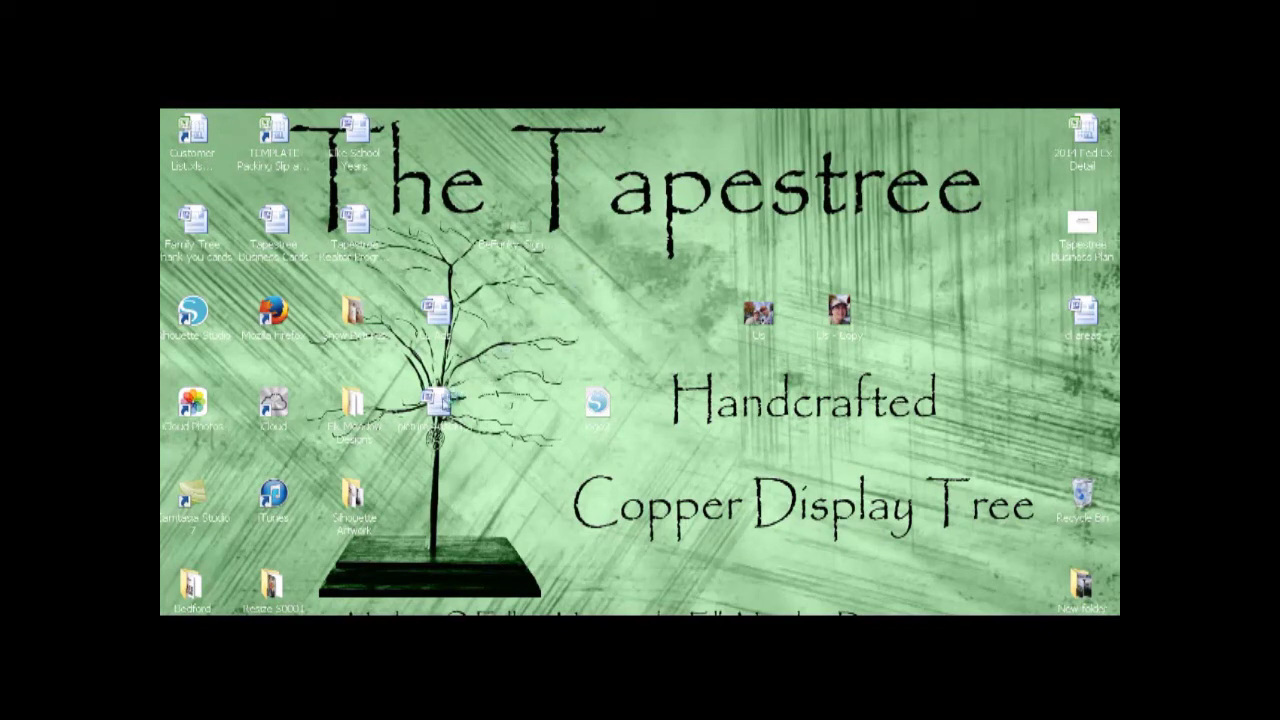
drag(437, 403, 678, 247)
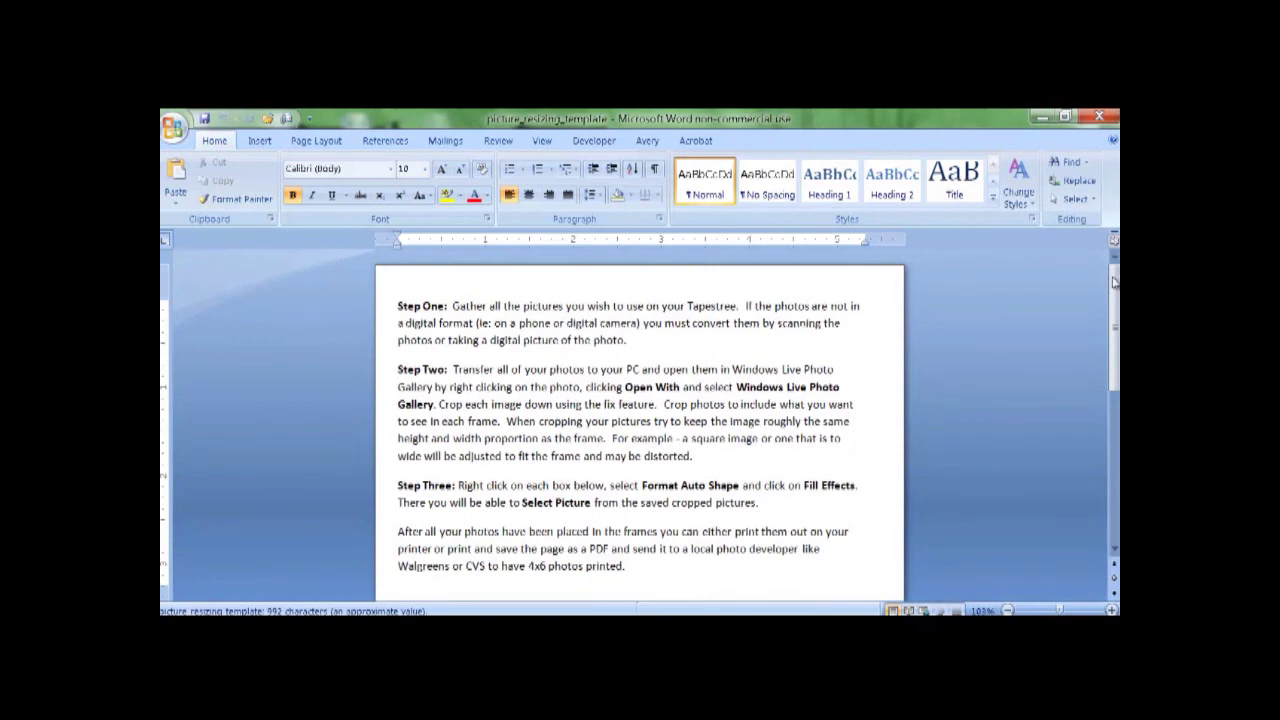
drag(1113, 283, 1113, 346)
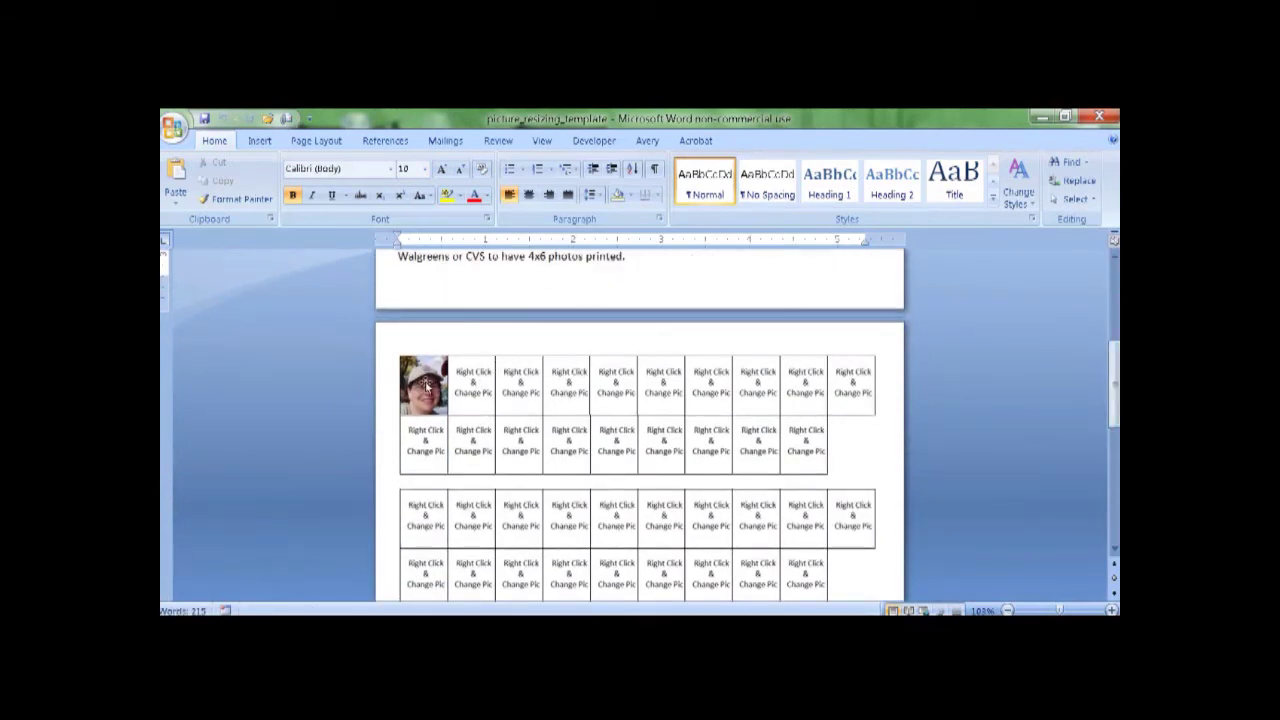
click(179, 126)
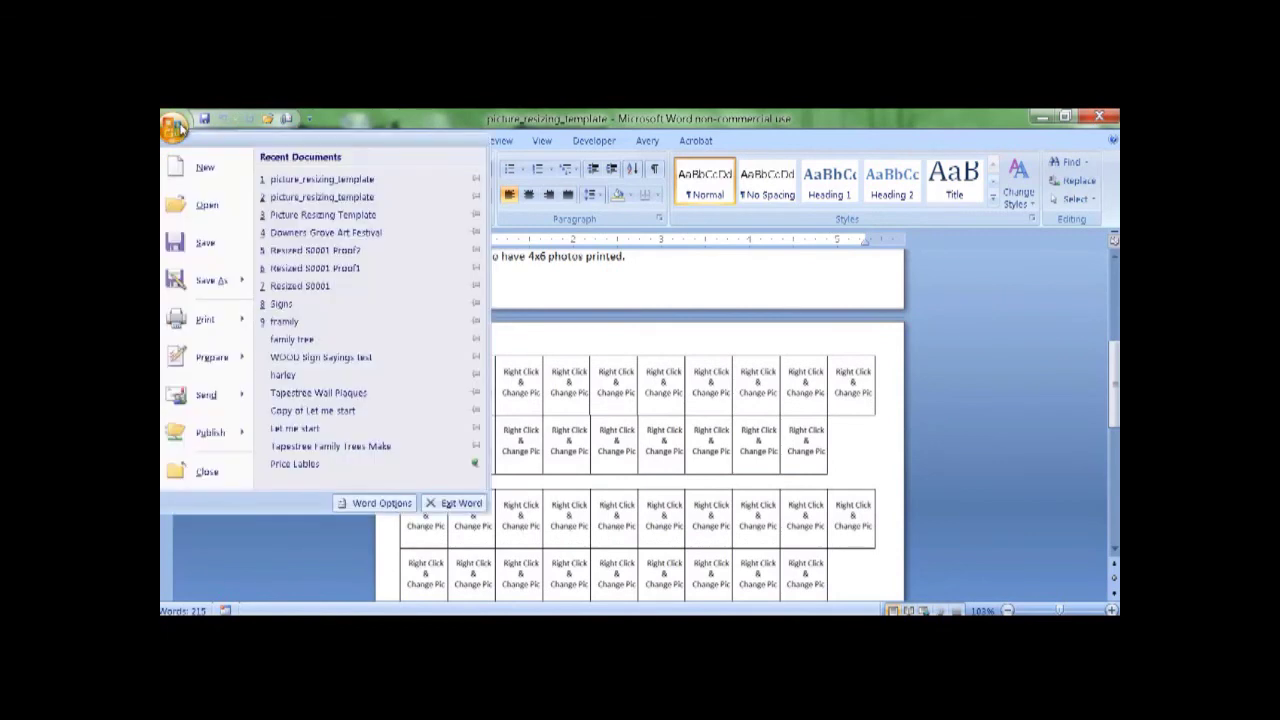
click(206, 323)
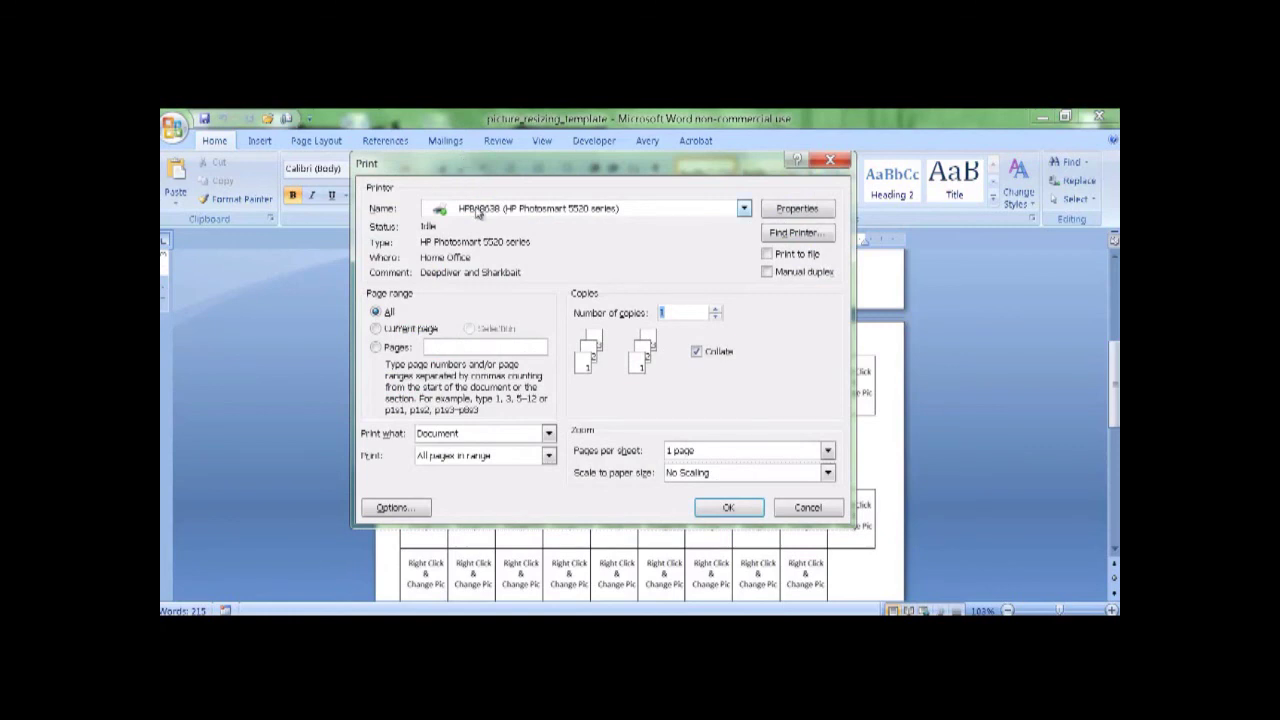
click(744, 209)
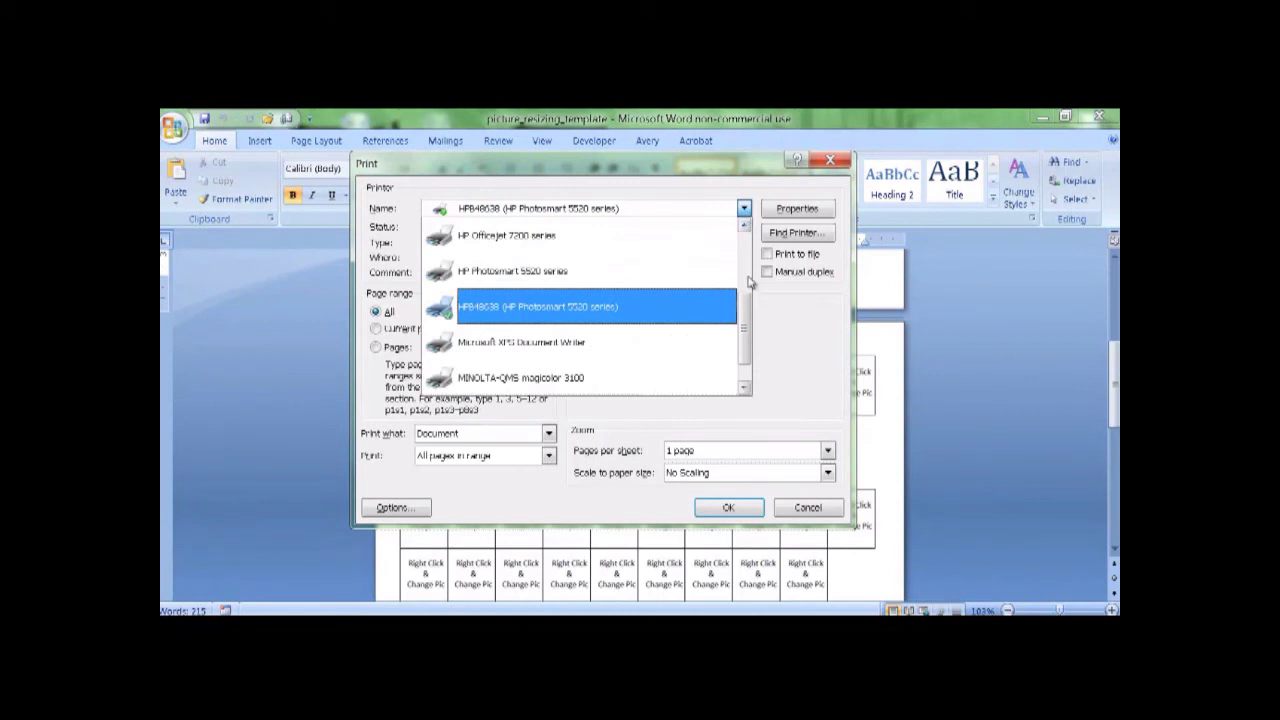
drag(746, 315, 752, 232)
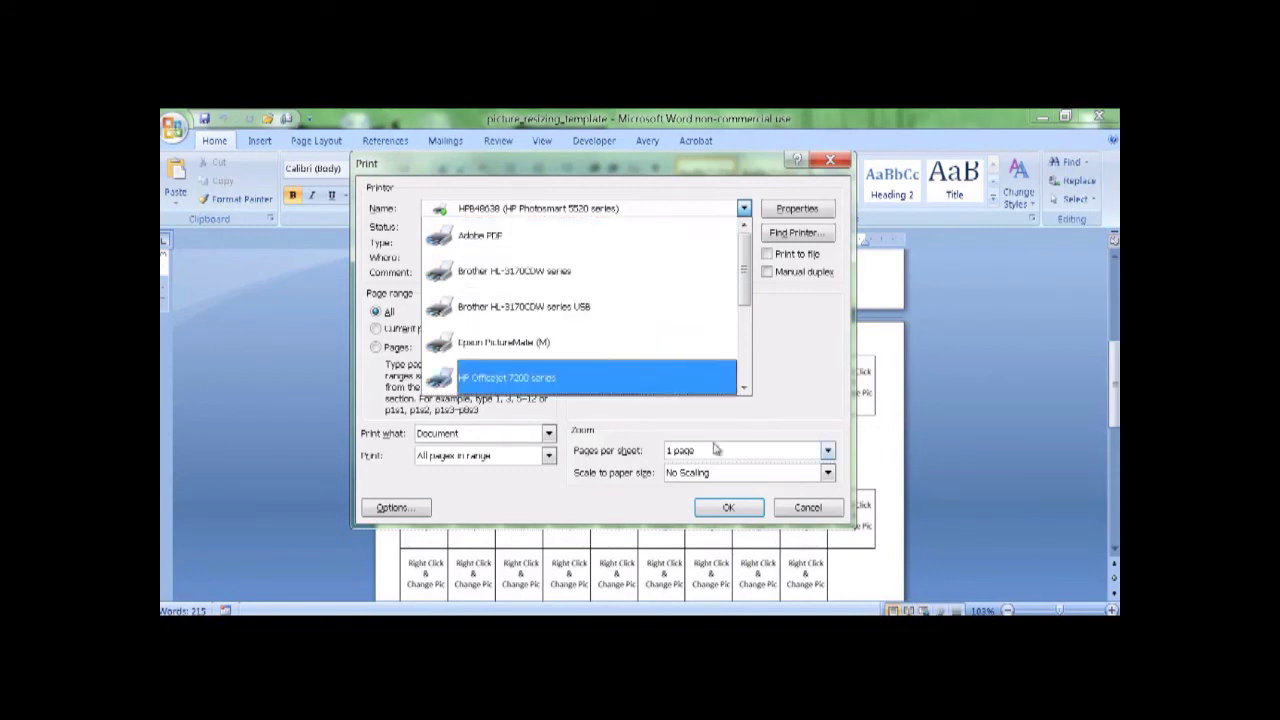
click(795, 512)
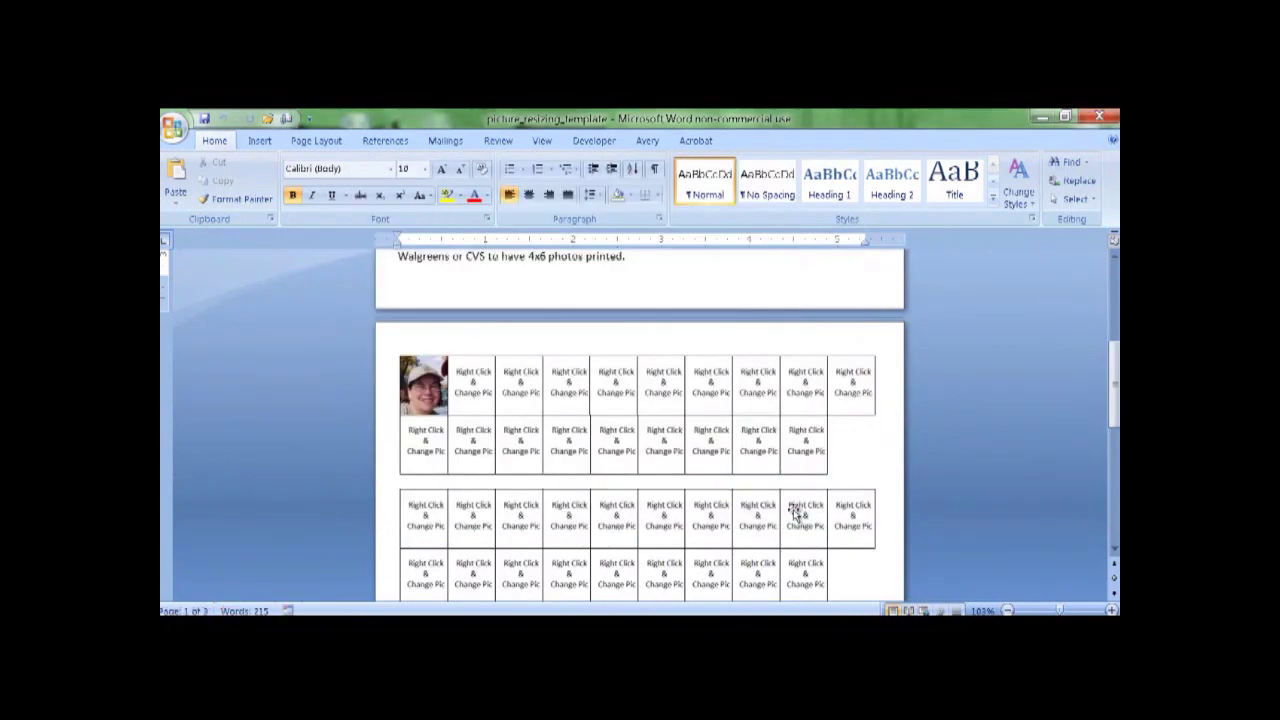